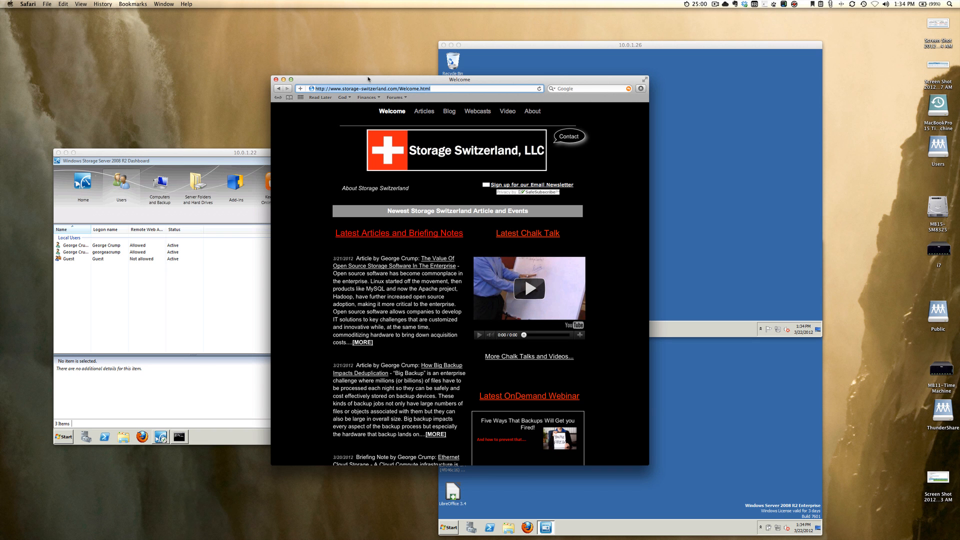
# Minimise the Safari Storage Switzerland window to reveal the server dashboard behind it.
pyautogui.click(283, 79)
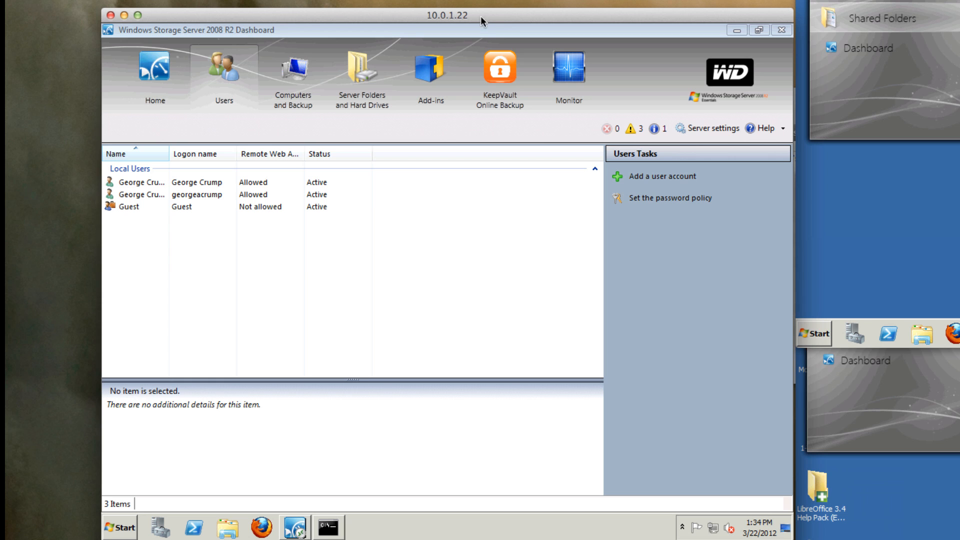
pyautogui.click(152, 64)
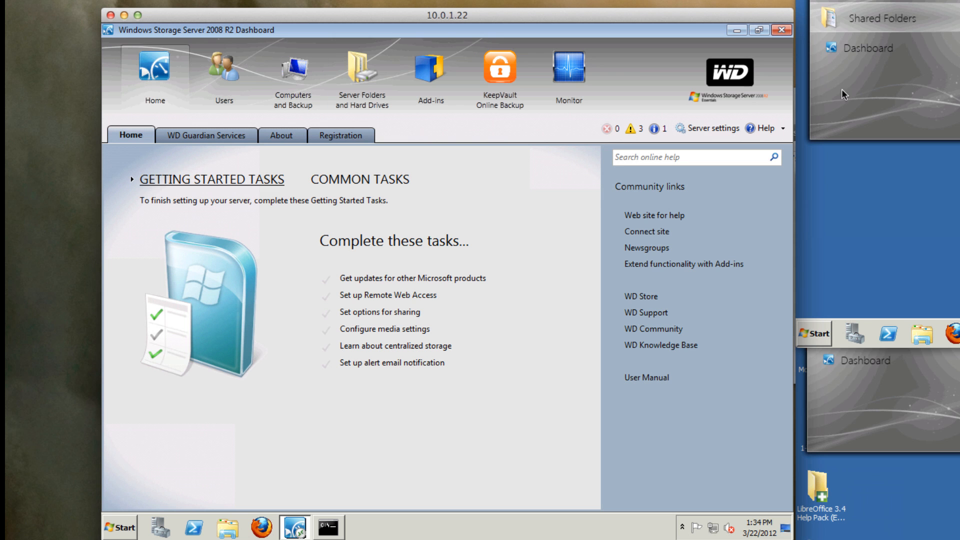
pyautogui.click(945, 210)
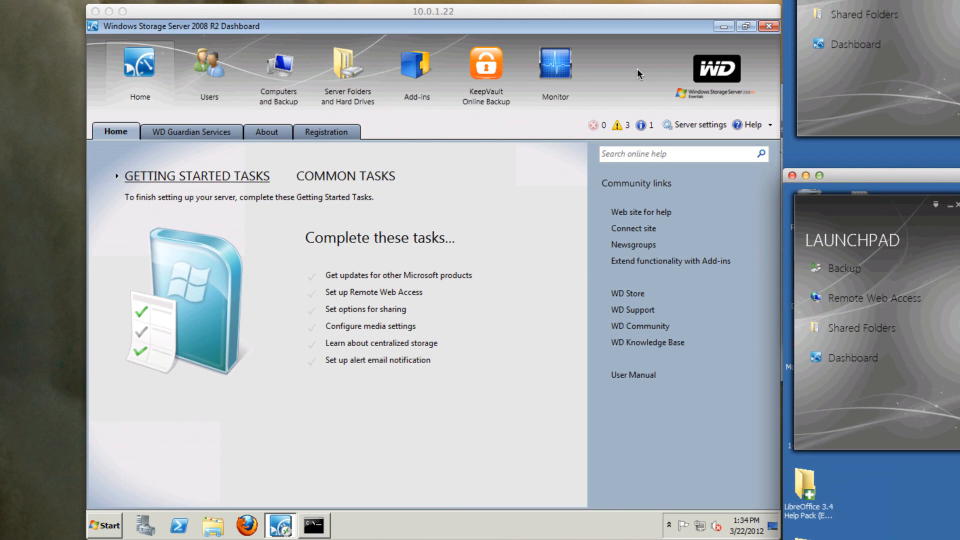
pyautogui.click(637, 70)
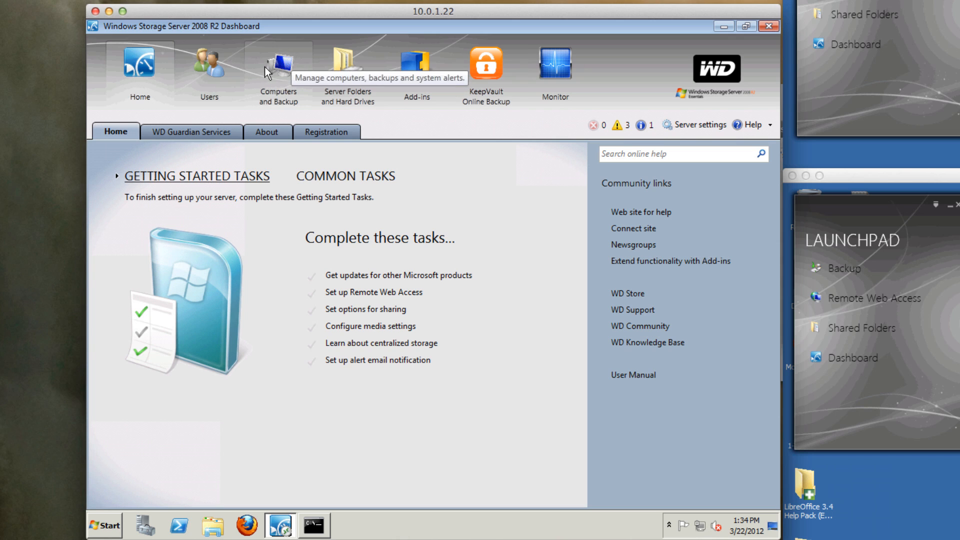
pyautogui.click(208, 68)
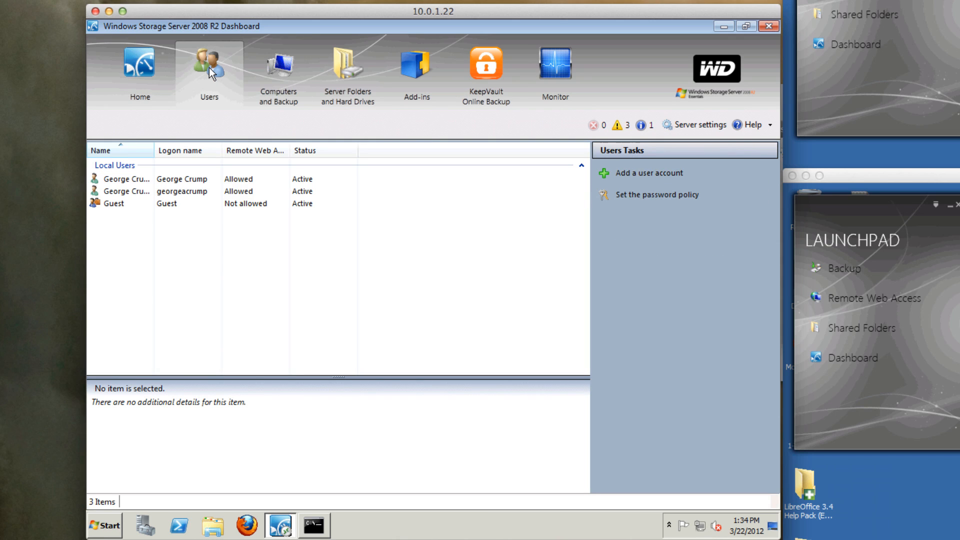
# Start a new user account and enter the user's first and last name.
pyautogui.click(639, 174)
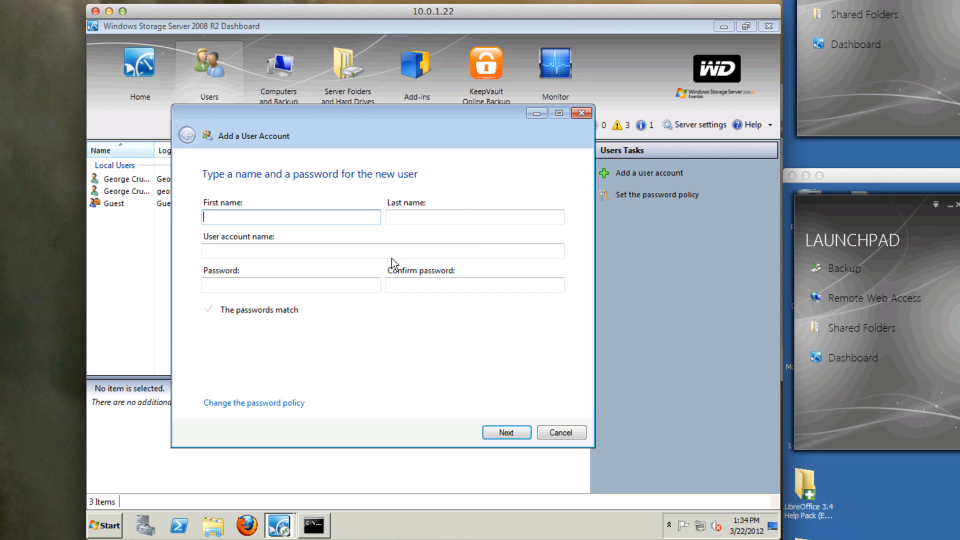
pyautogui.press('Tab')
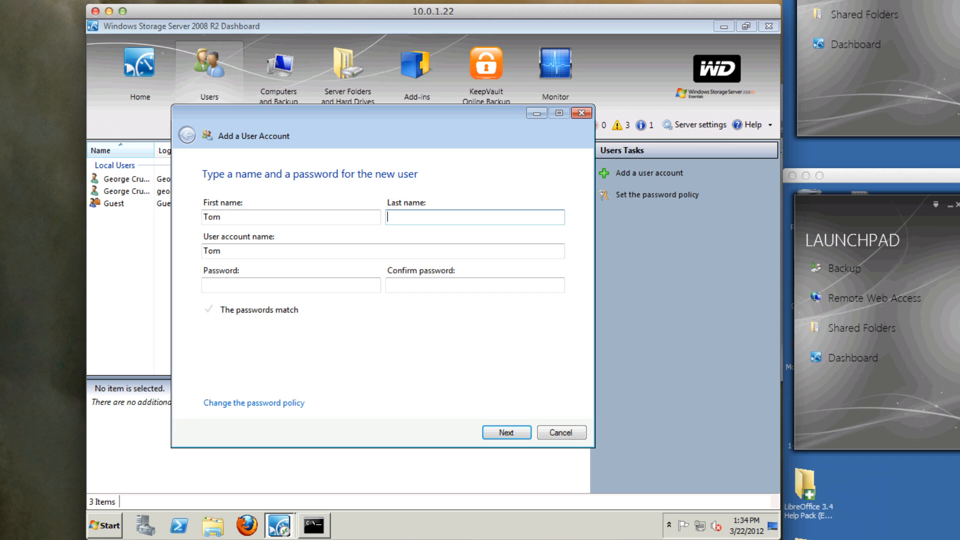
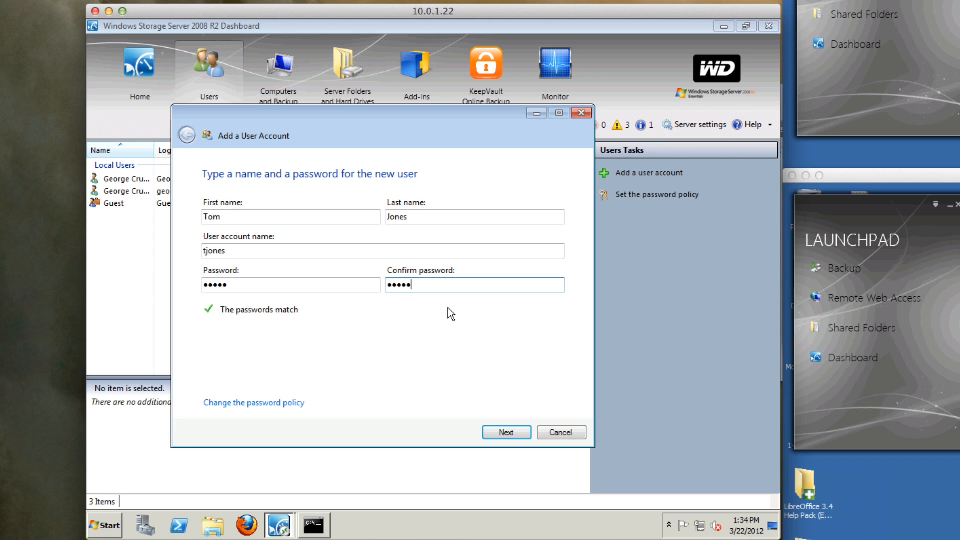
# Give the new user Read/Write access to Documents and create the account.
pyautogui.click(506, 432)
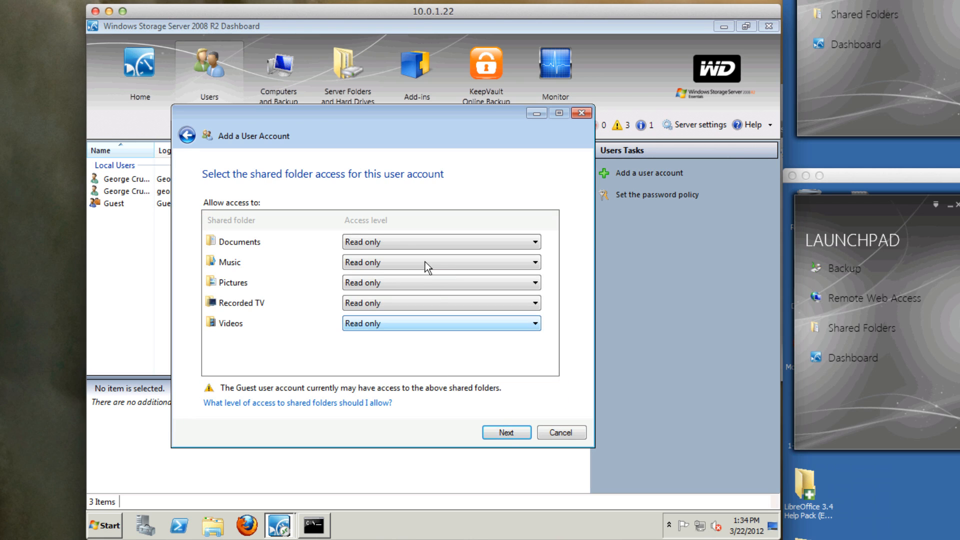
pyautogui.click(418, 243)
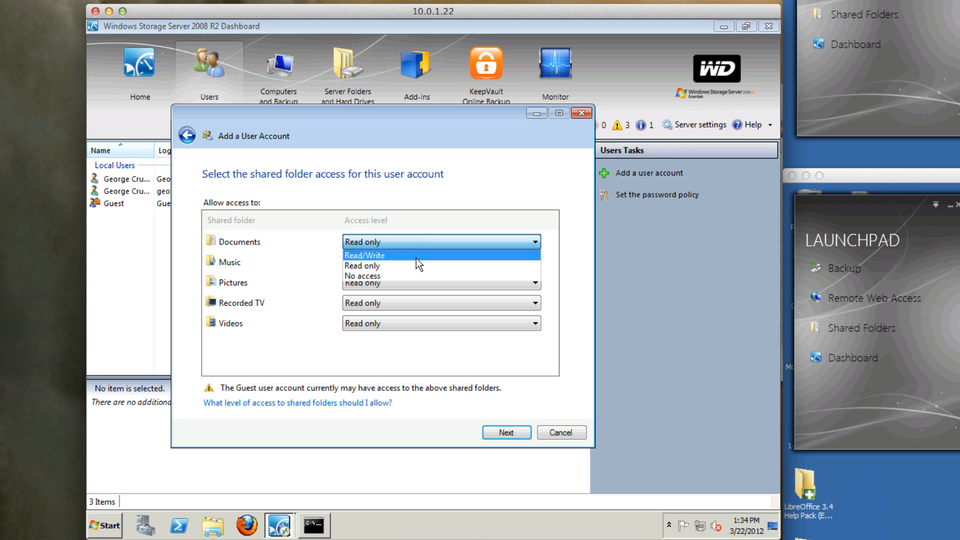
pyautogui.click(416, 258)
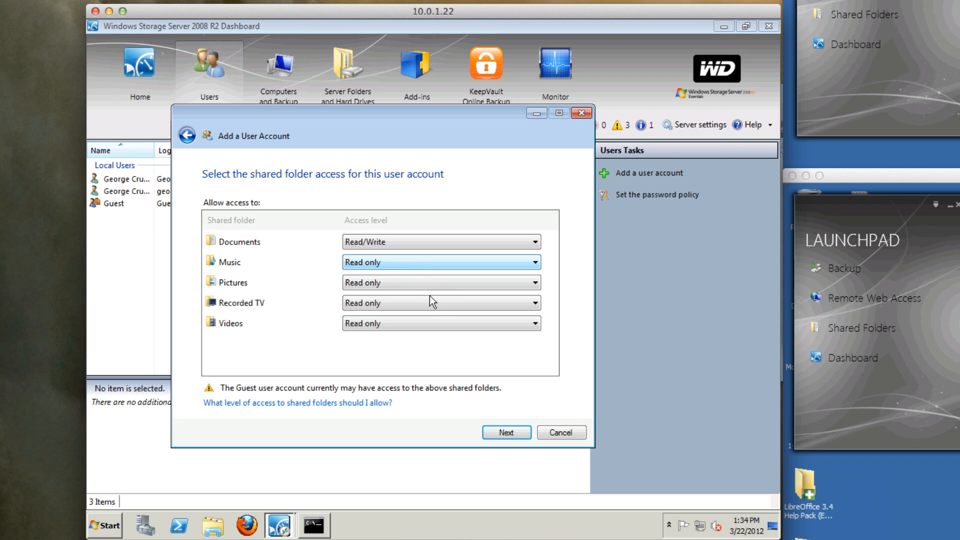
pyautogui.click(509, 431)
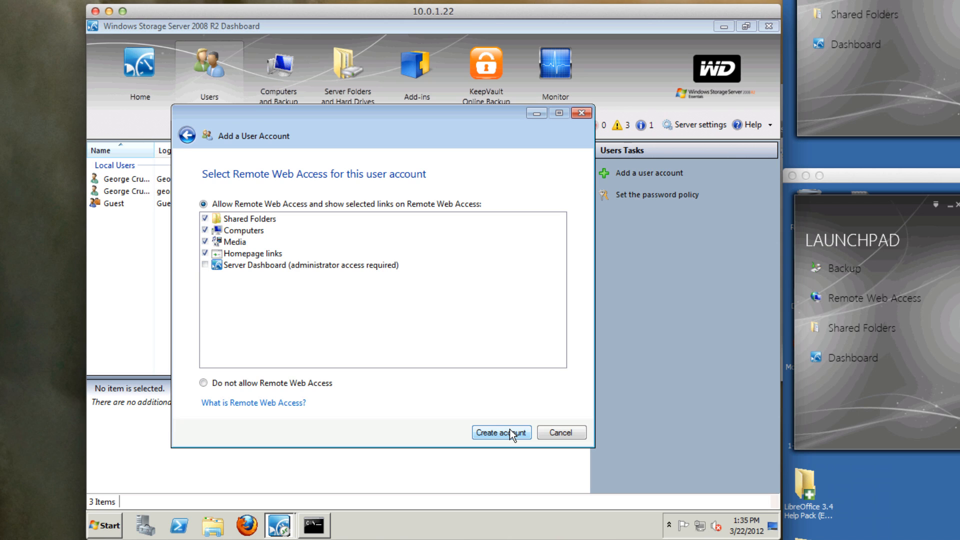
pyautogui.click(509, 430)
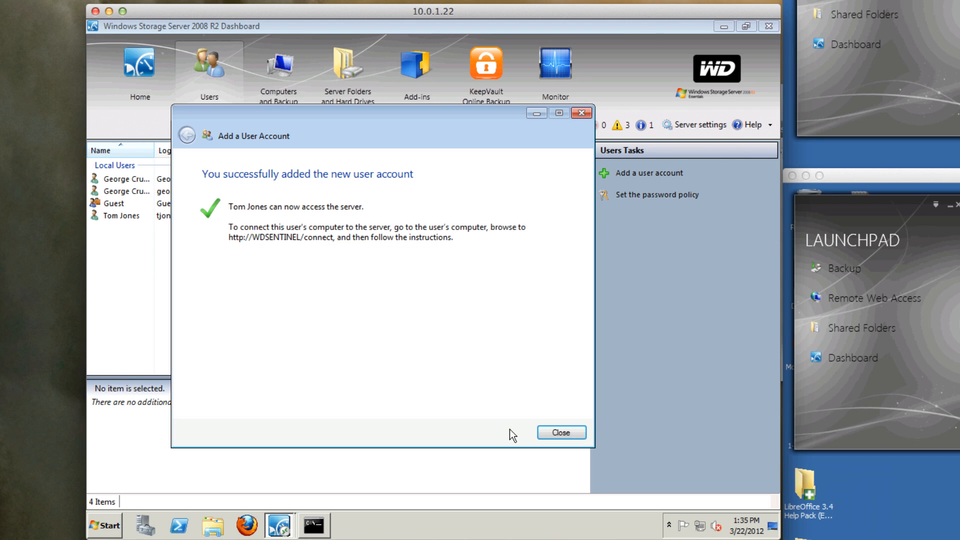
# Close the account wizard and open the Computer view on the 10.0.1.26 machine.
pyautogui.click(551, 431)
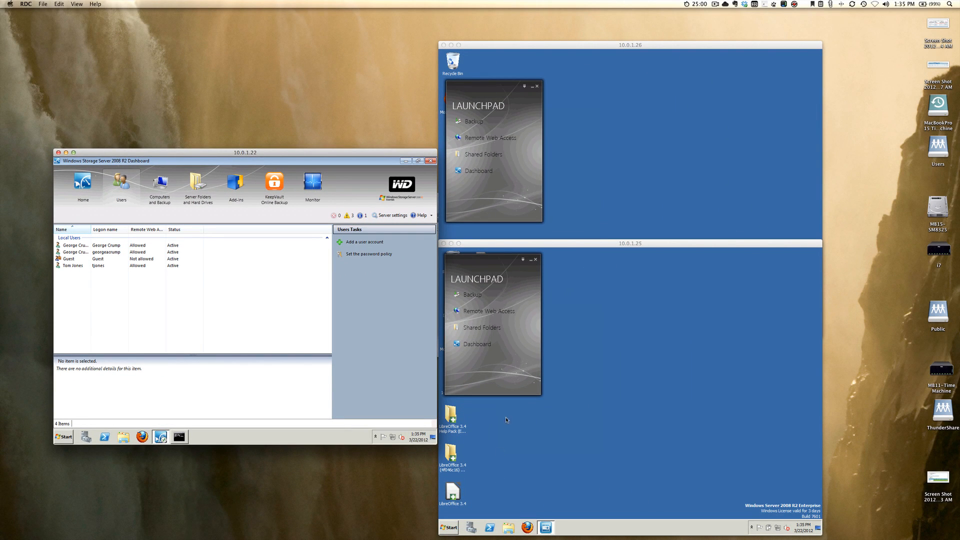
pyautogui.click(580, 188)
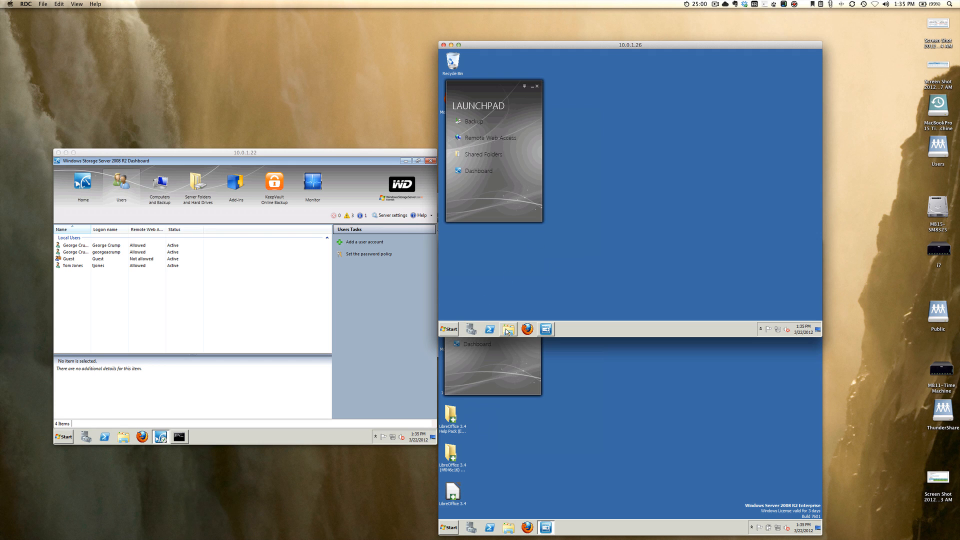
pyautogui.click(449, 329)
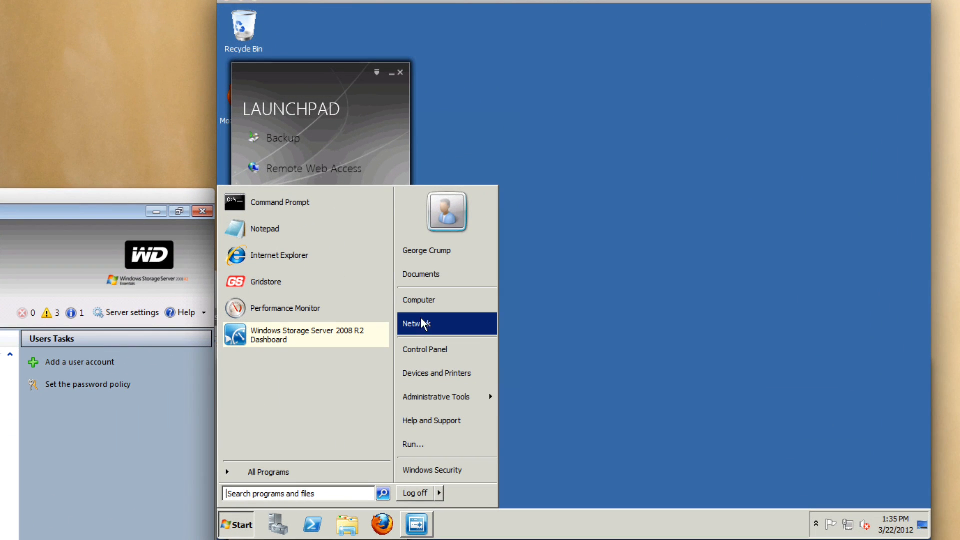
pyautogui.click(418, 303)
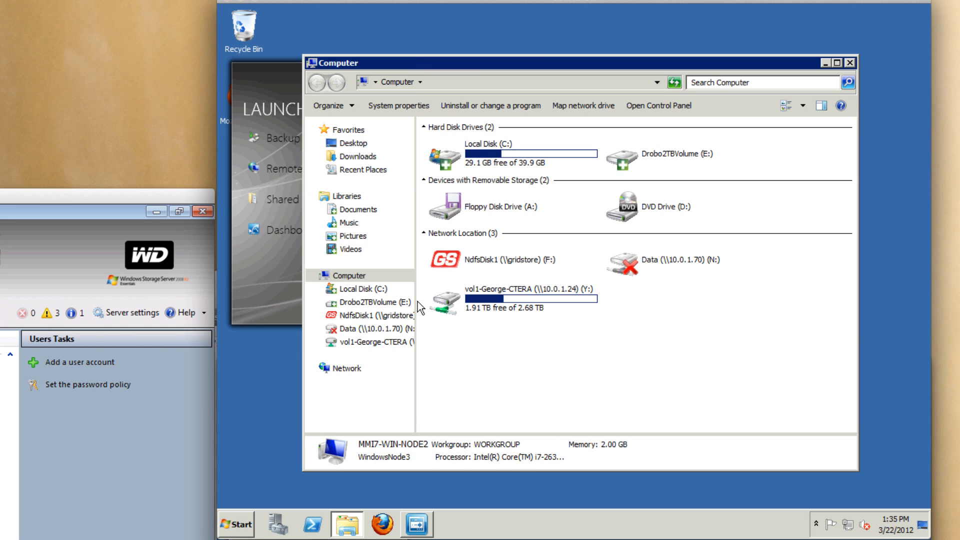
# Map drive S: to \\10.0.1.32\Documents, connecting with different credentials.
pyautogui.click(570, 106)
pyautogui.click(551, 213)
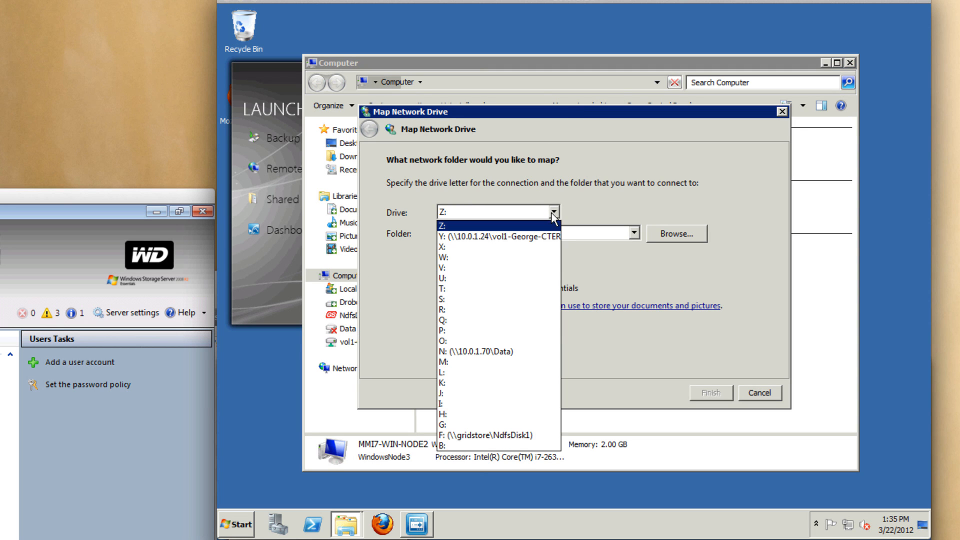
pyautogui.click(525, 299)
pyautogui.click(501, 231)
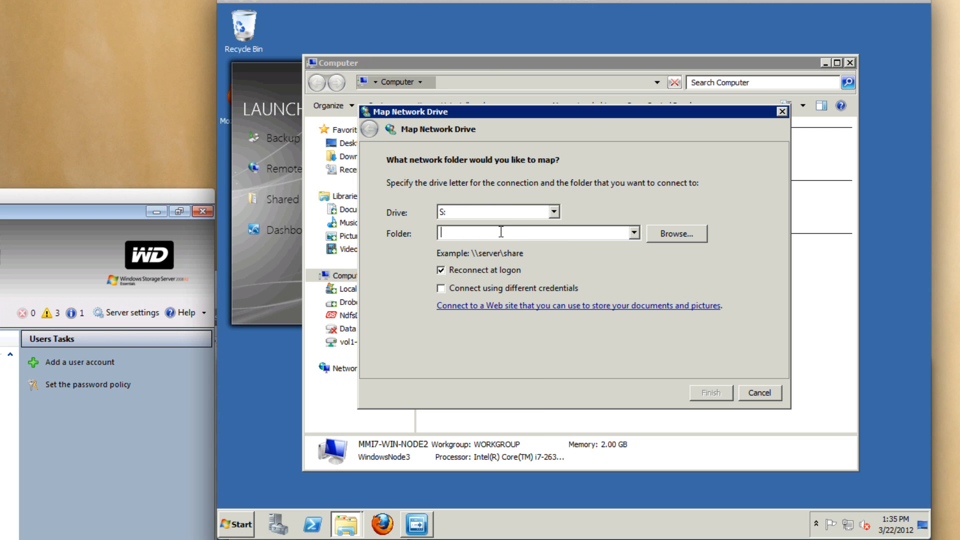
pyautogui.write('\\10.')
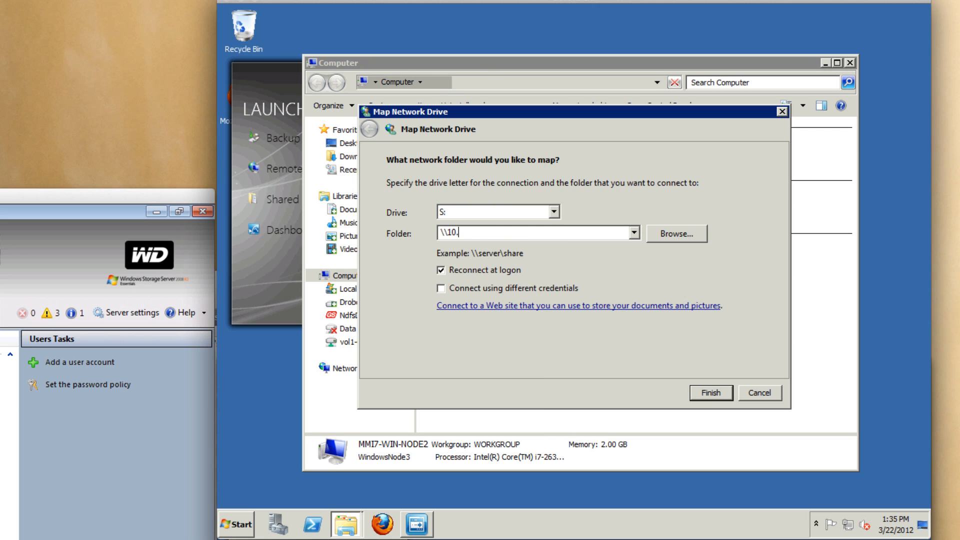
pyautogui.write('0.1.32\\Do')
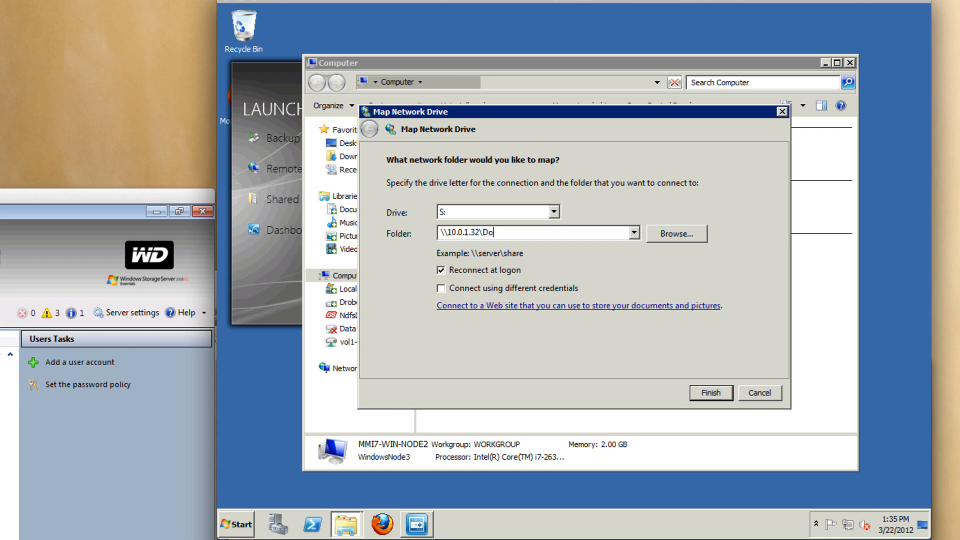
pyautogui.write('cuments')
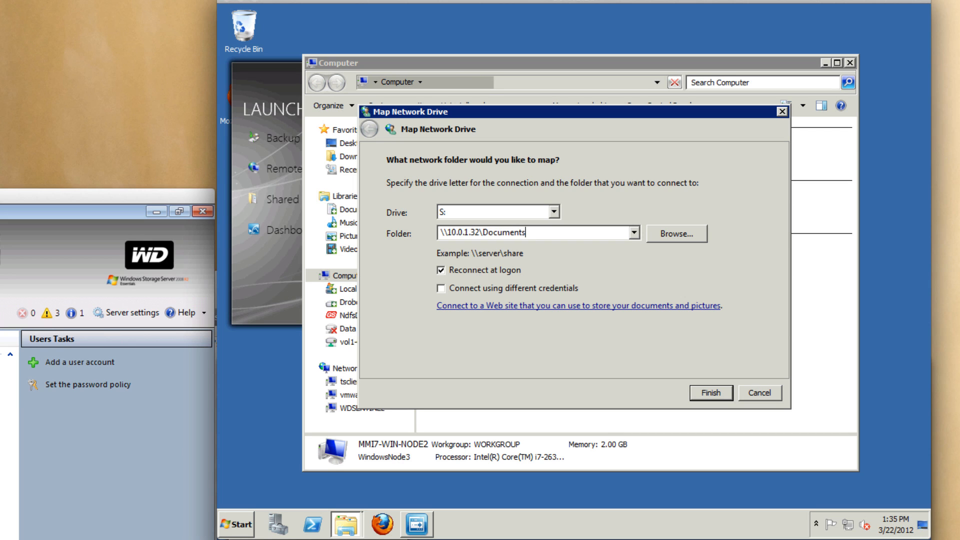
pyautogui.click(442, 292)
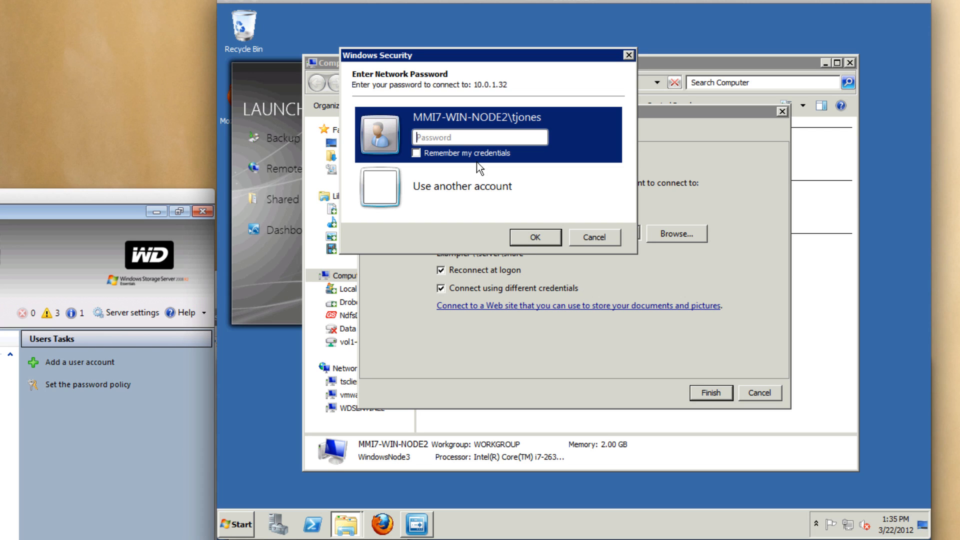
# Enter the network password to connect S:, then view it listed under Computer.
pyautogui.write('•••••')
pyautogui.click(526, 232)
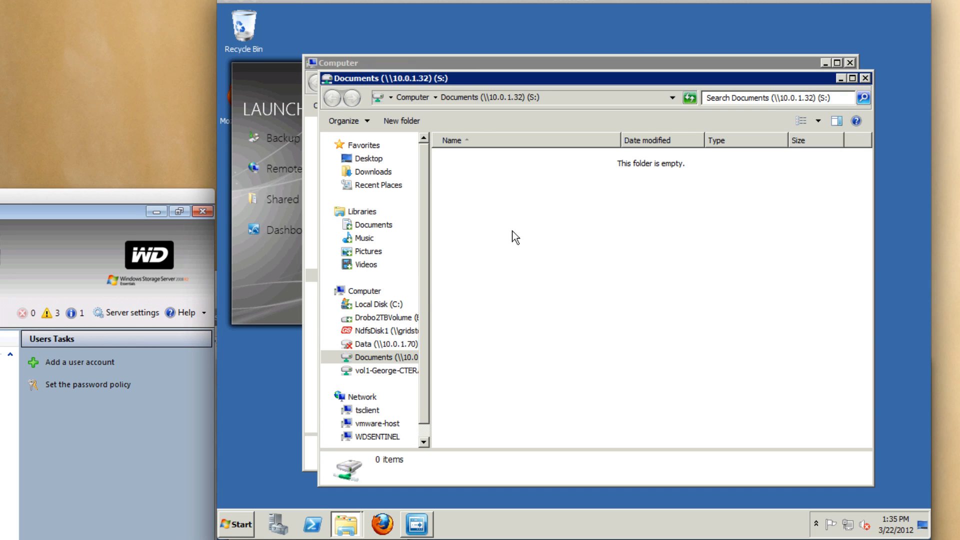
pyautogui.click(364, 292)
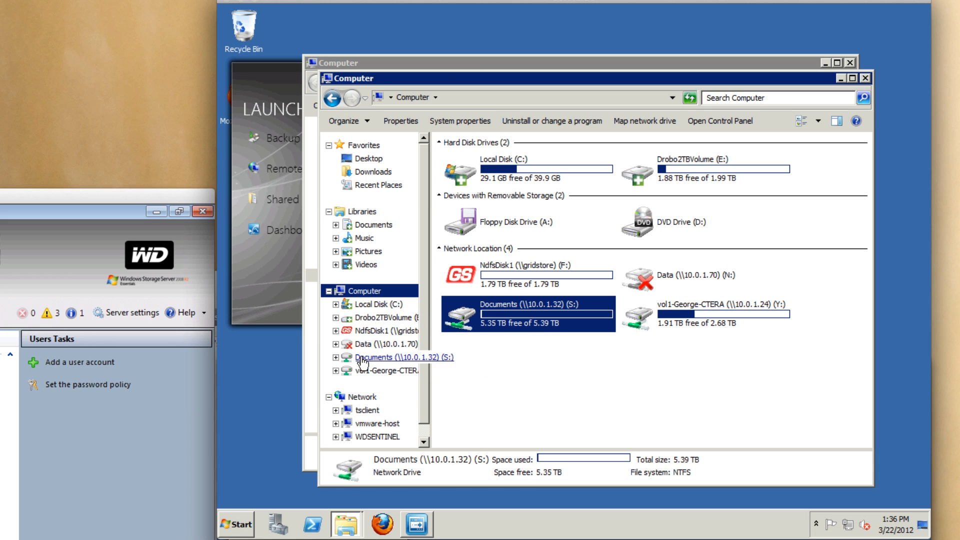
# Create a new folder named Tommy on Documents (S:) and open it.
pyautogui.click(361, 358)
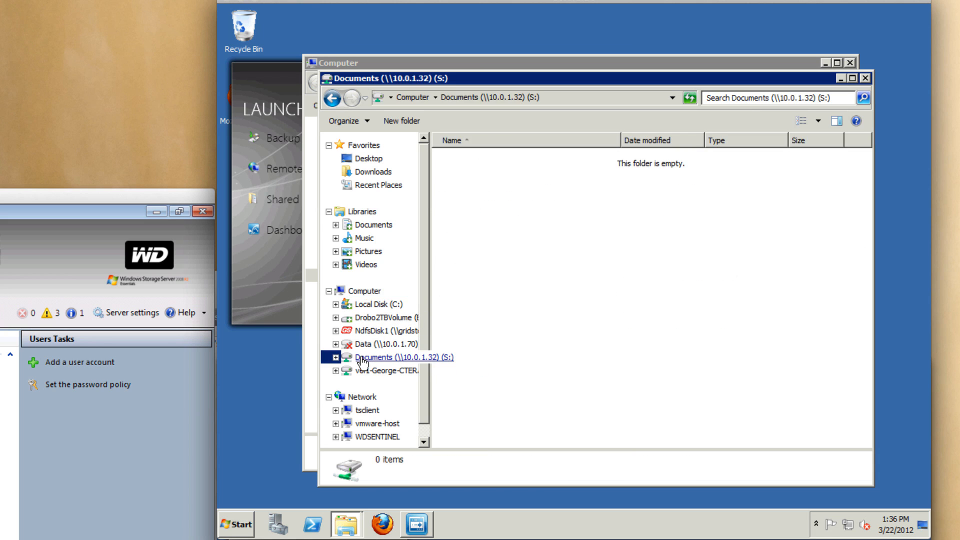
pyautogui.rightClick(544, 289)
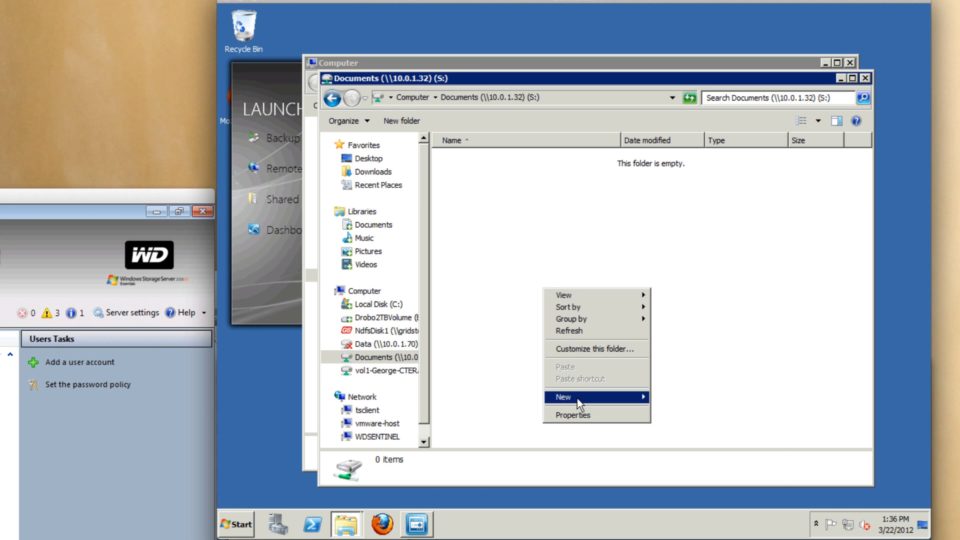
pyautogui.moveTo(576, 398)
pyautogui.click(673, 400)
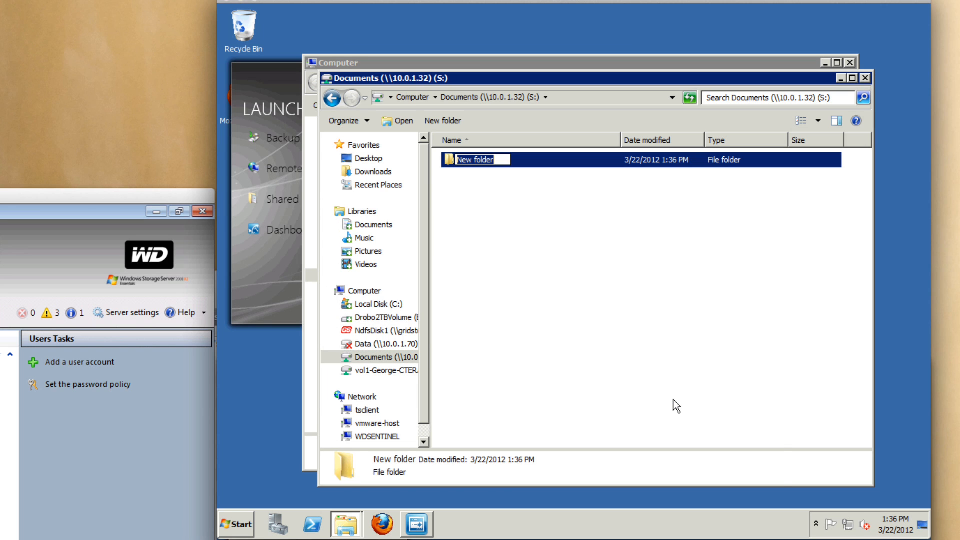
pyautogui.write('Tommy')
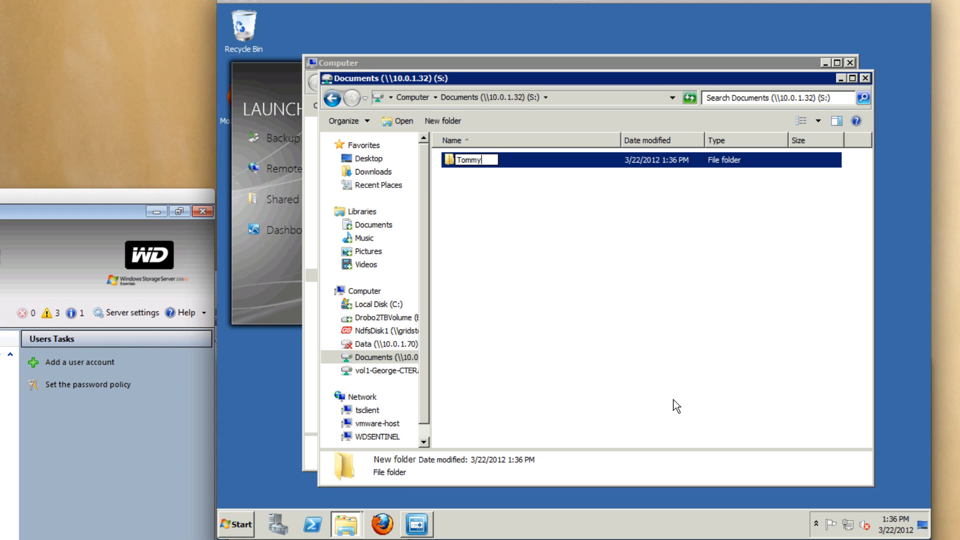
pyautogui.press('Return')
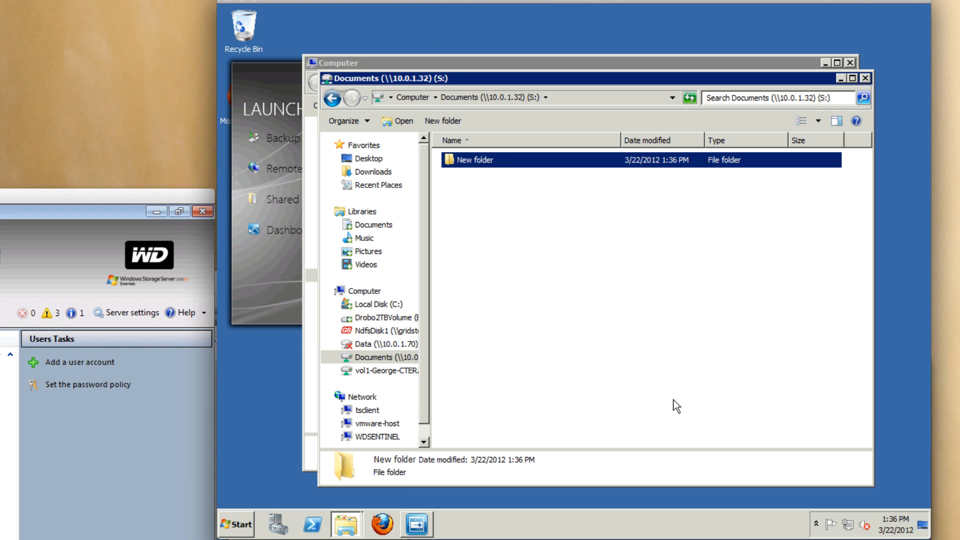
pyautogui.doubleClick(450, 161)
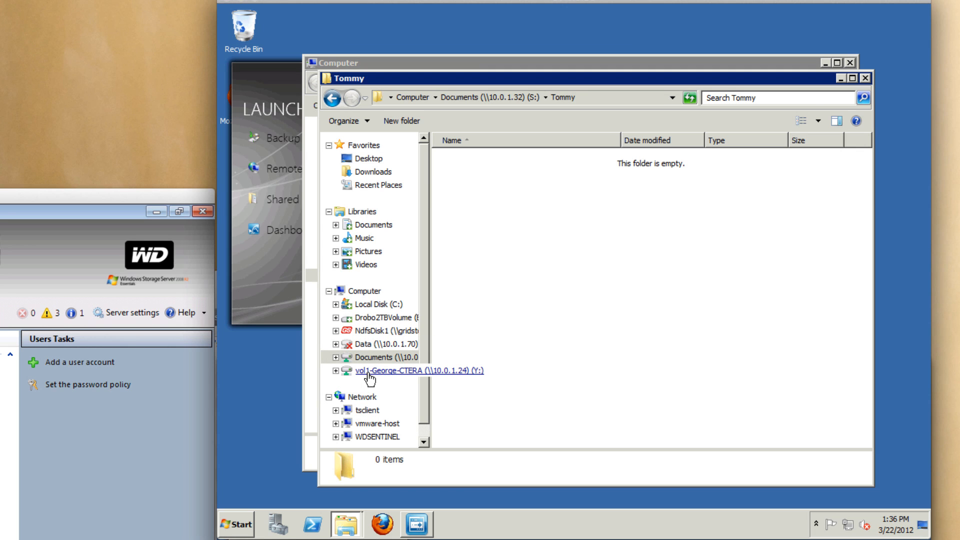
# Copy the nine eula files, eula.1028 through eula.3082, from Local Disk C:.
pyautogui.click(376, 304)
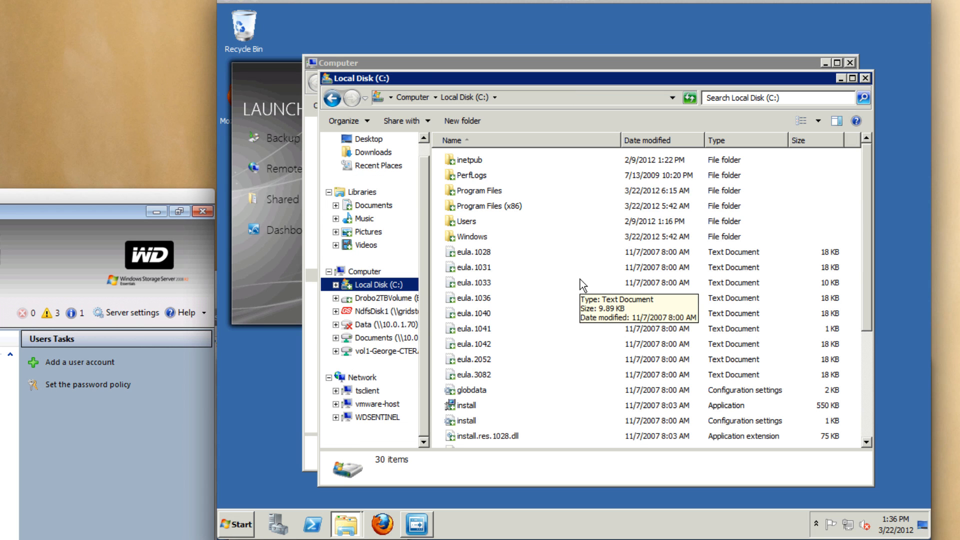
pyautogui.click(448, 254)
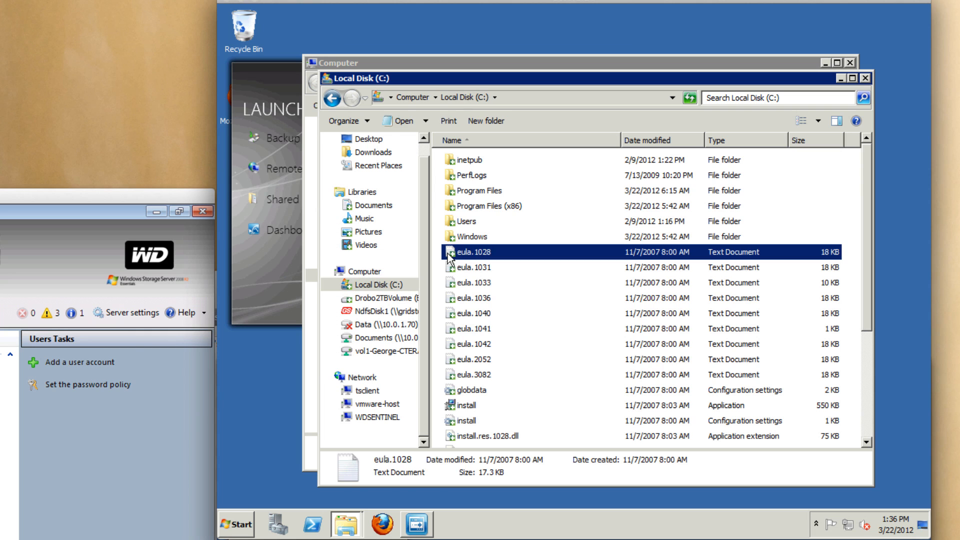
pyautogui.keyDown('shift'); pyautogui.click(451, 375); pyautogui.keyUp('shift')
pyautogui.rightClick(452, 376)
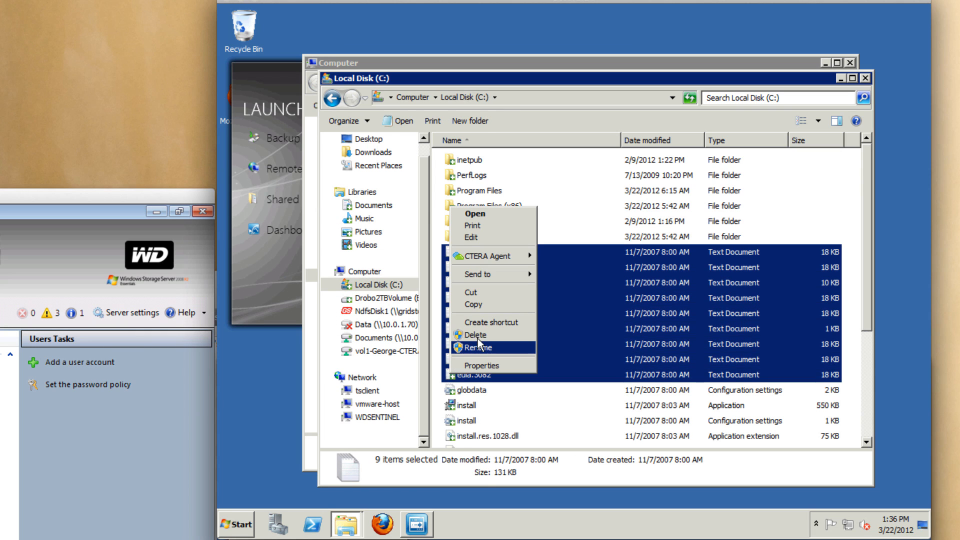
pyautogui.click(477, 305)
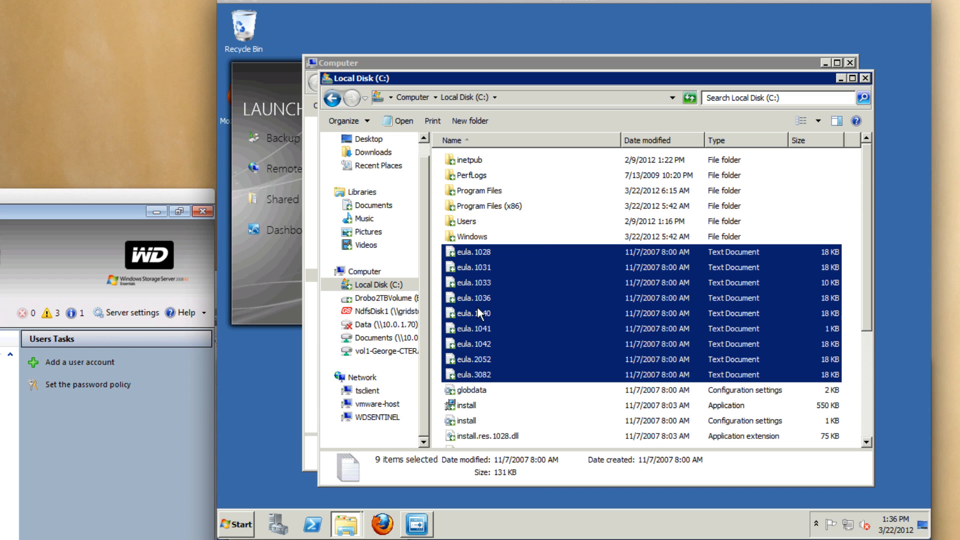
# Paste the eula files into the Tommy folder on drive S:.
pyautogui.click(372, 338)
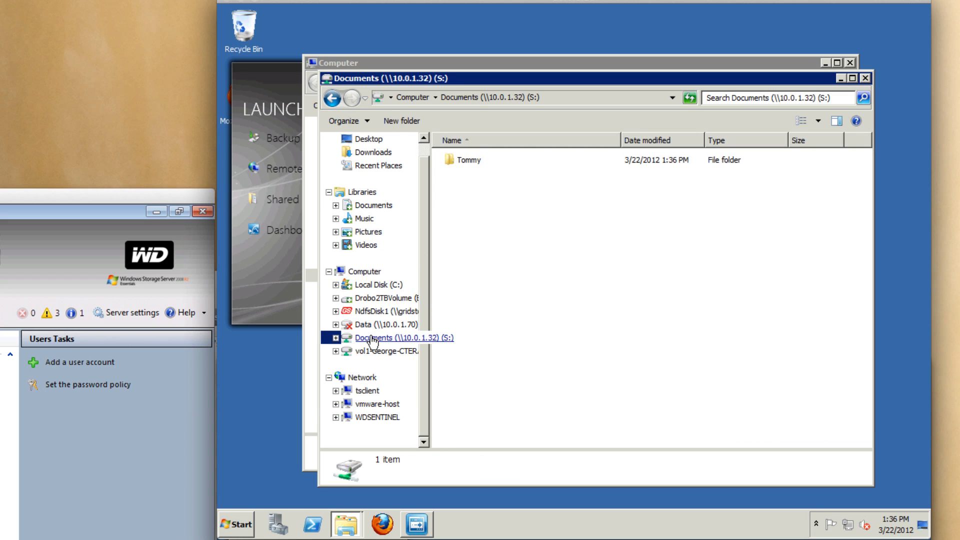
pyautogui.doubleClick(476, 164)
pyautogui.rightClick(476, 165)
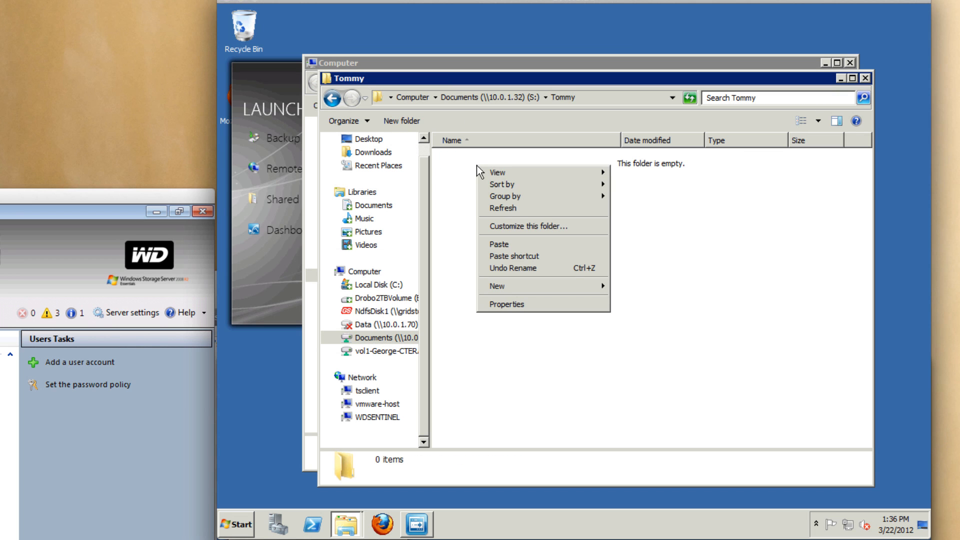
pyautogui.click(502, 243)
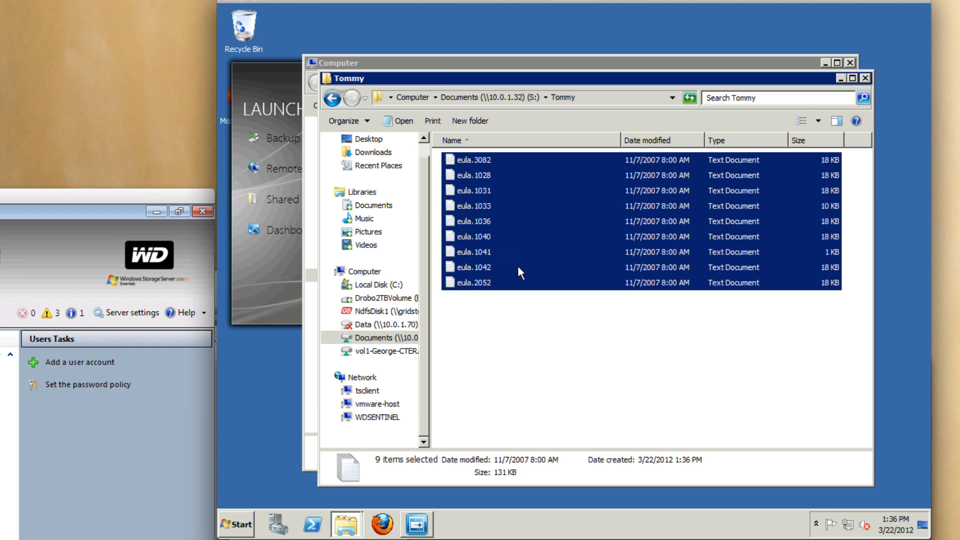
pyautogui.click(547, 328)
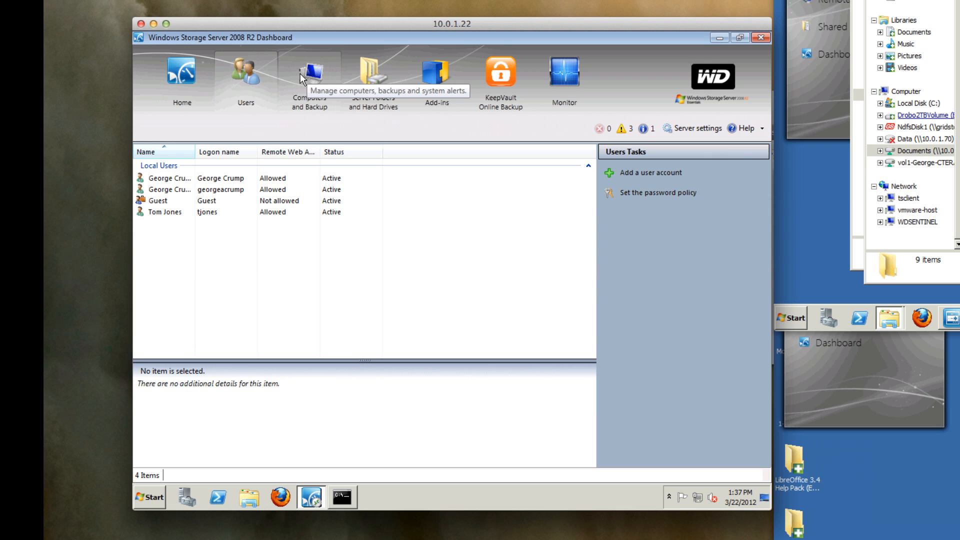
# Review Computers and Backup, Server Folders and the D: hard drive, then begin adding a folder.
pyautogui.click(300, 74)
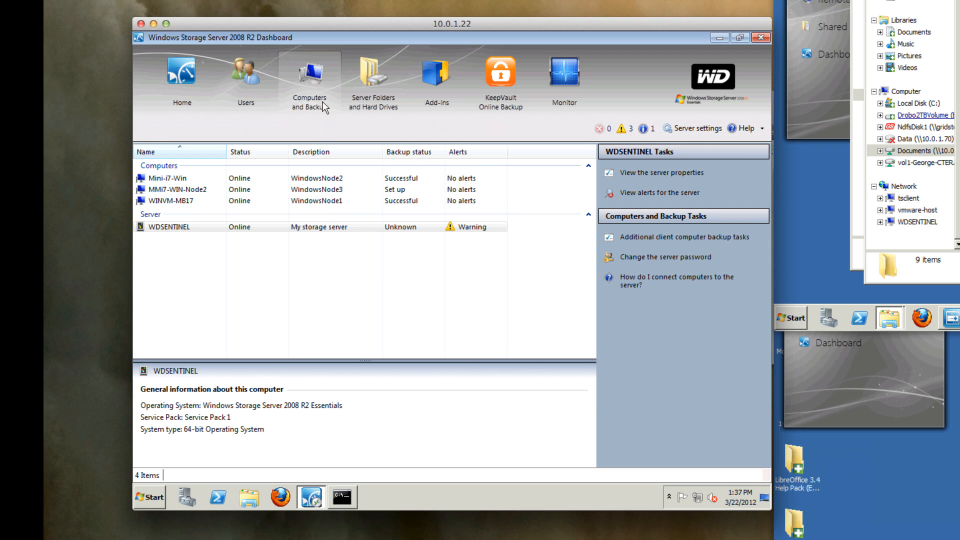
pyautogui.click(359, 79)
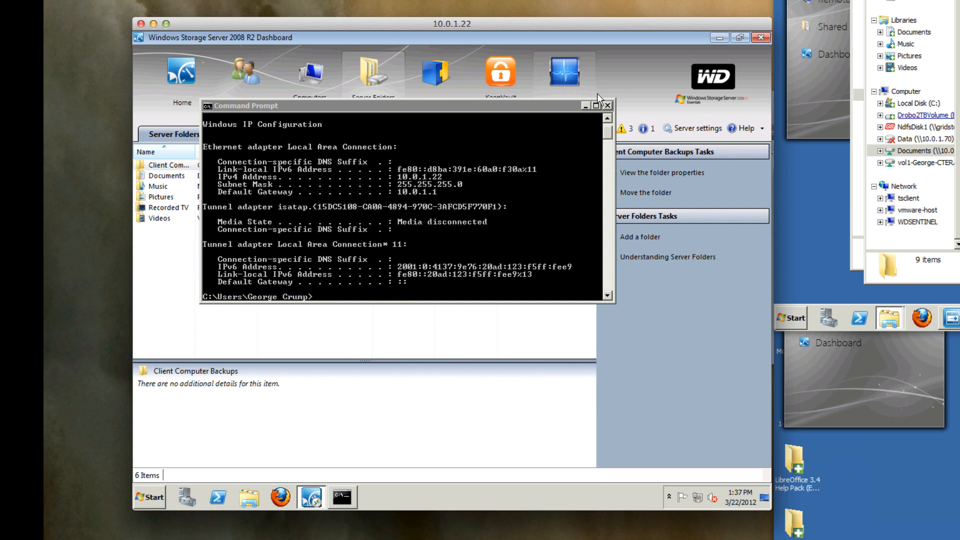
pyautogui.click(608, 106)
pyautogui.click(241, 134)
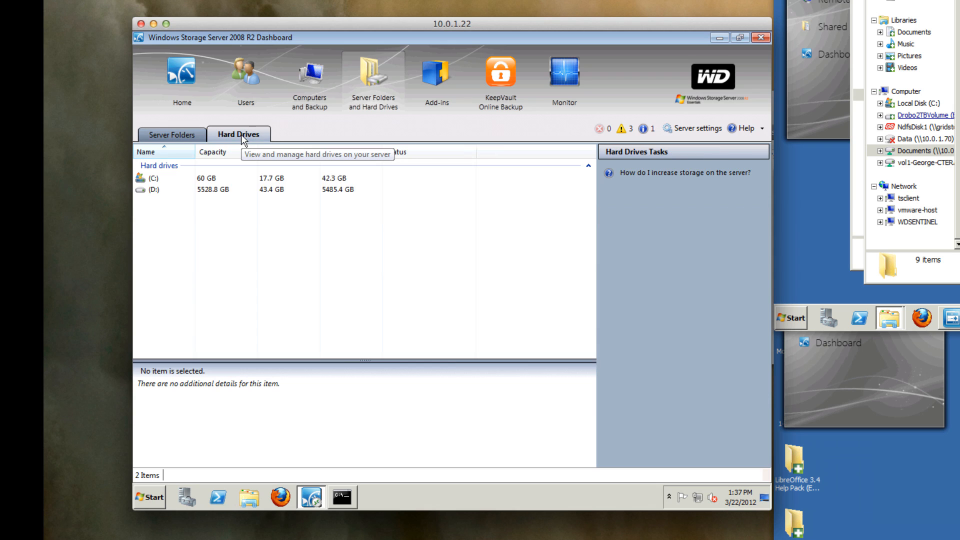
pyautogui.click(170, 191)
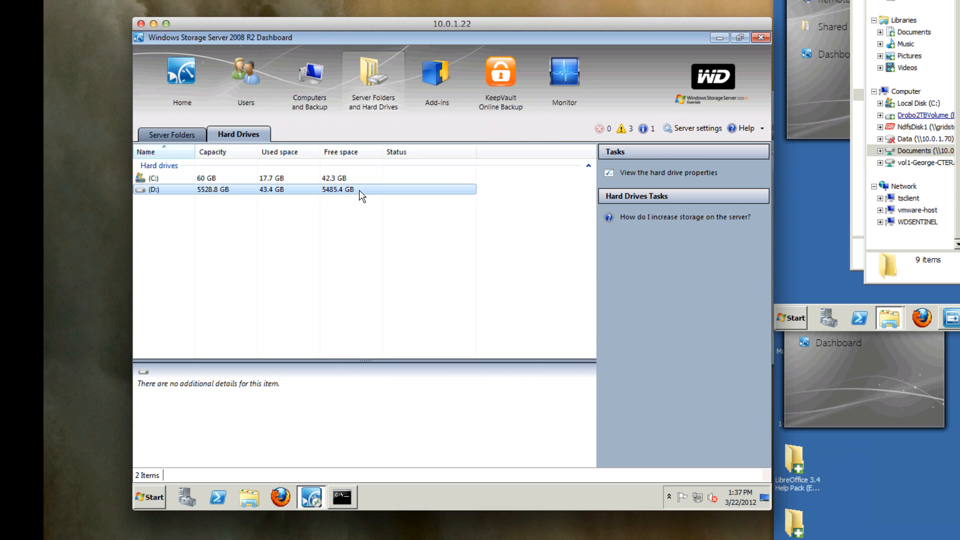
pyautogui.click(174, 134)
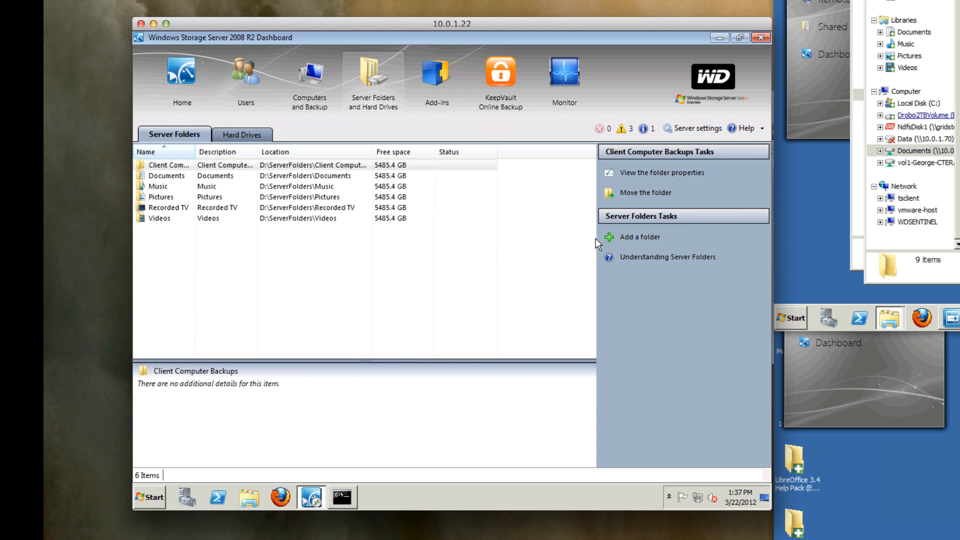
pyautogui.click(642, 237)
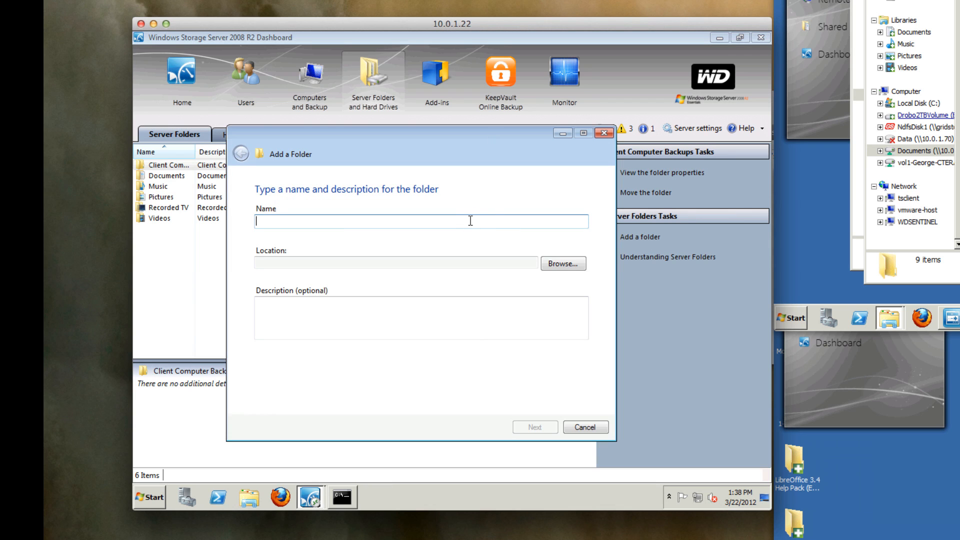
# Name the new folder StorageSwiss and choose per-user access for specific people.
pyautogui.write('St')
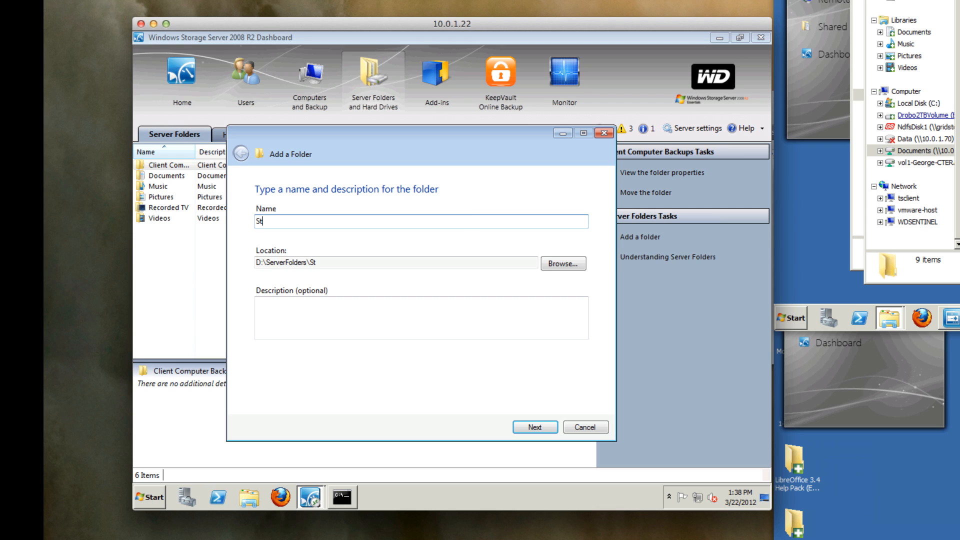
pyautogui.write('orageSwiss')
pyautogui.click(533, 426)
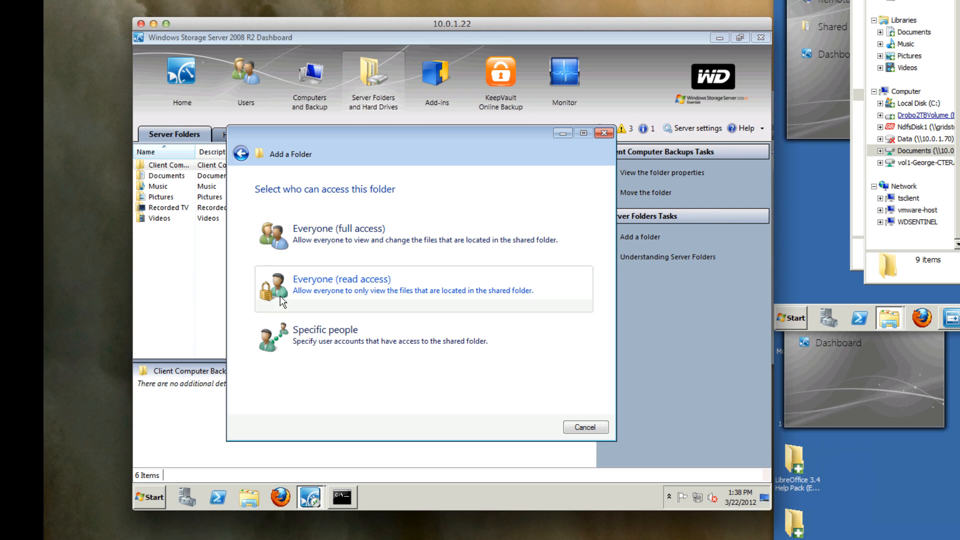
pyautogui.click(283, 339)
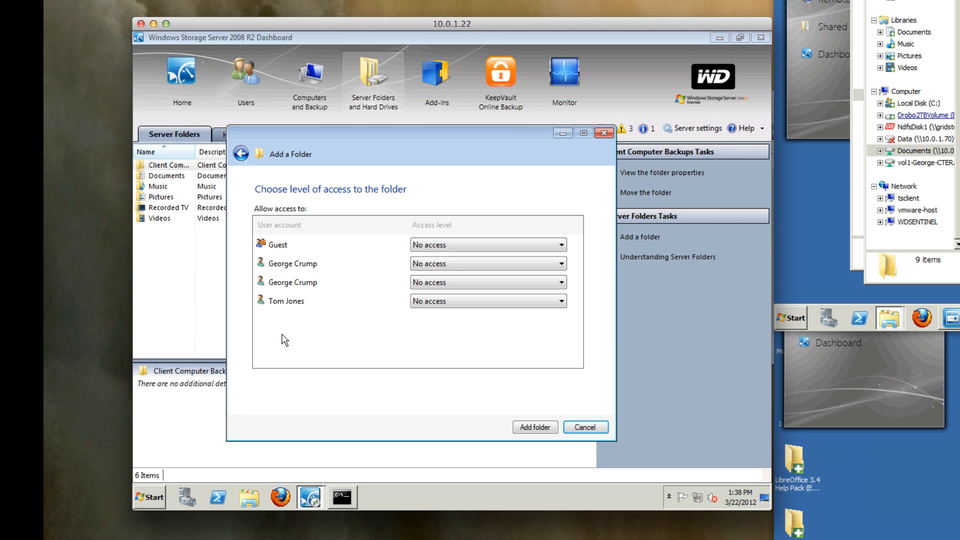
# Give each listed user Read/Write access, add the StorageSwiss folder and close the wizard.
pyautogui.click(457, 264)
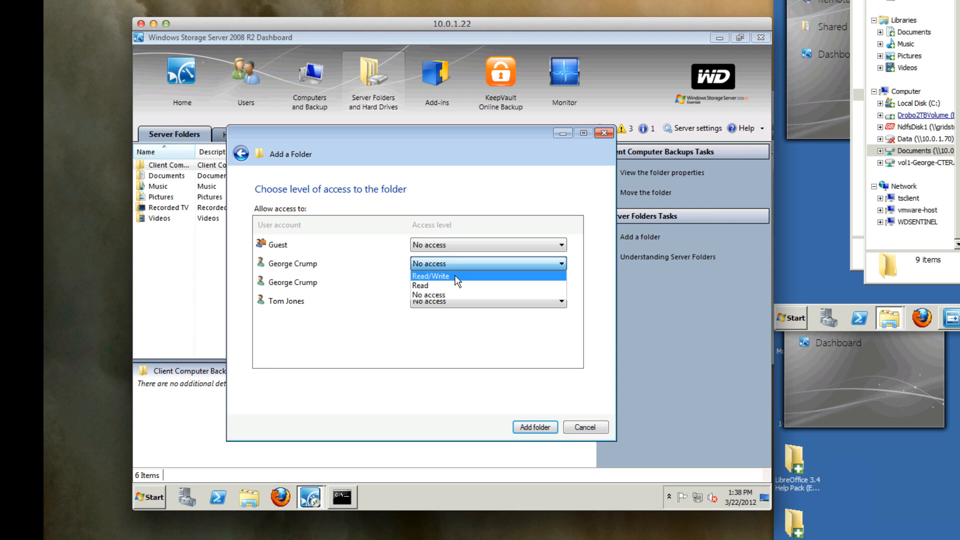
pyautogui.click(455, 277)
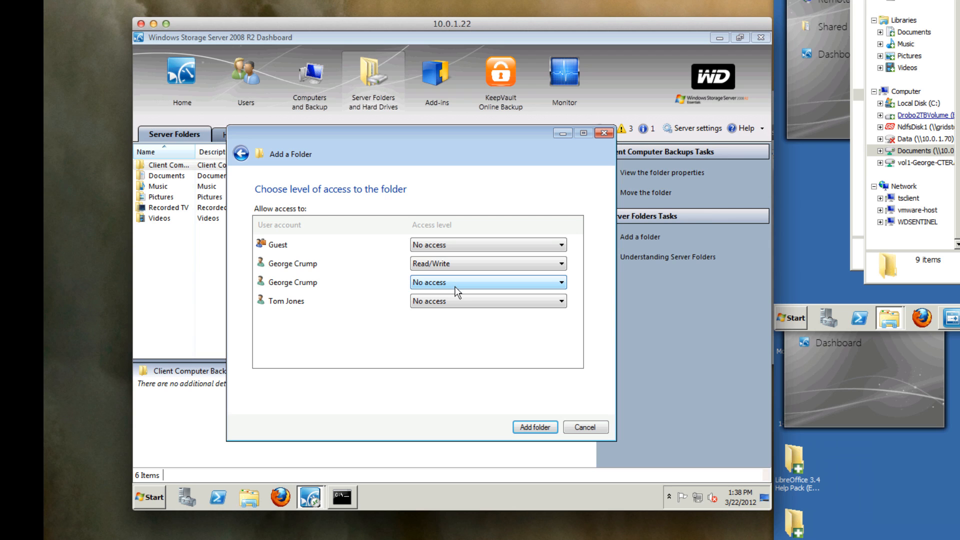
pyautogui.click(456, 287)
pyautogui.click(456, 295)
pyautogui.click(456, 302)
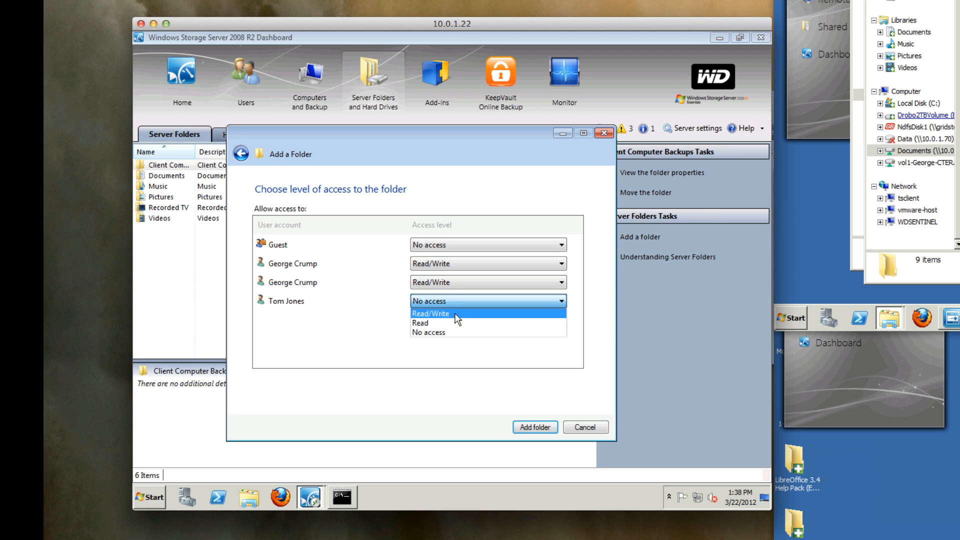
pyautogui.click(455, 314)
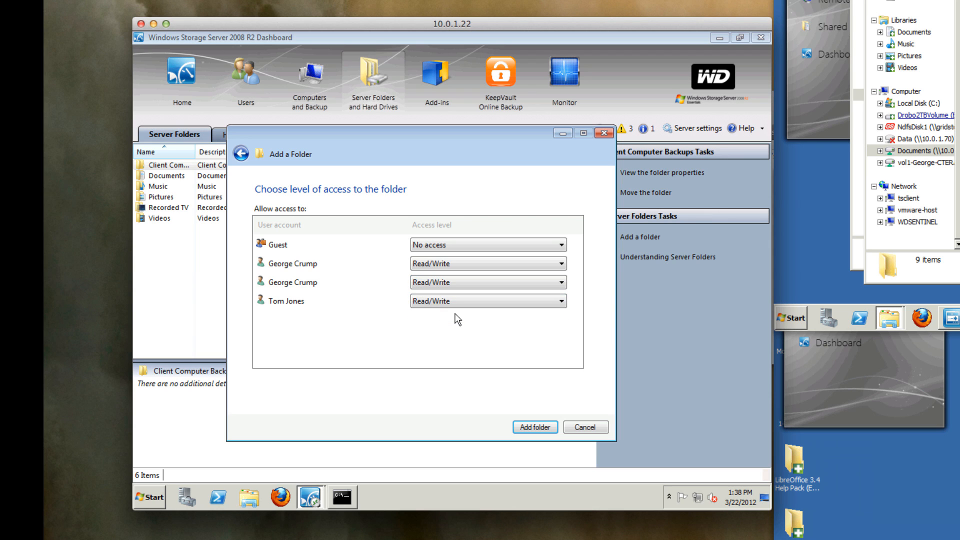
pyautogui.click(540, 426)
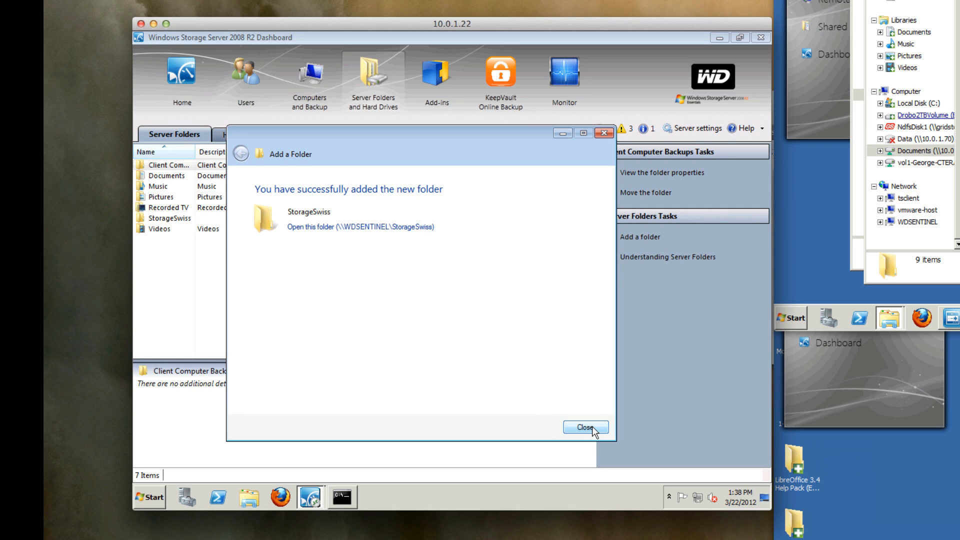
pyautogui.click(592, 426)
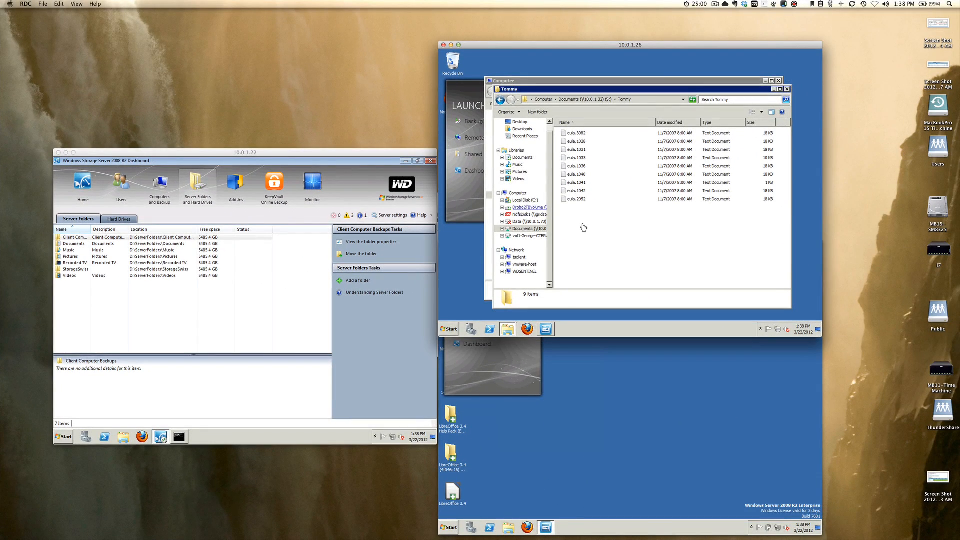
# Map drive Z: to the StorageSwiss share, connecting with different credentials.
pyautogui.click(564, 252)
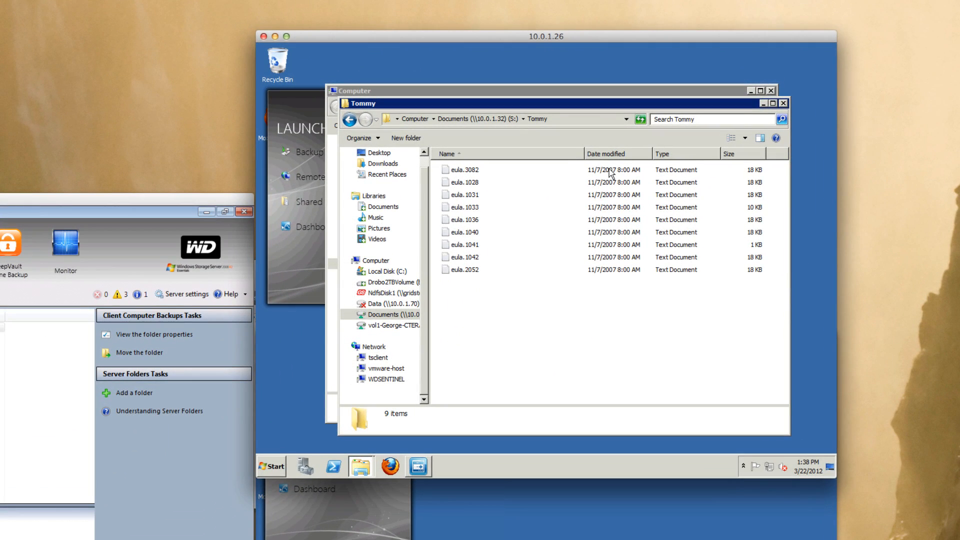
pyautogui.click(377, 261)
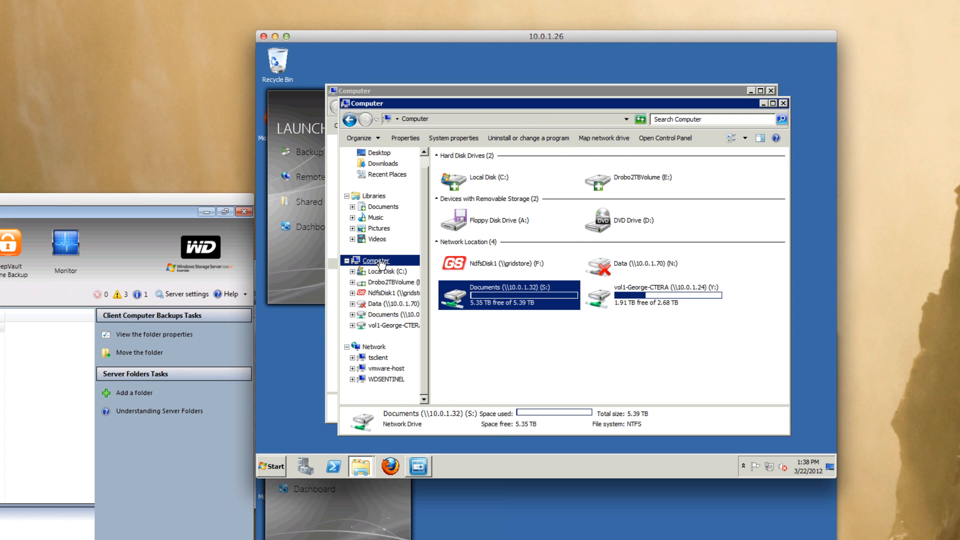
pyautogui.click(614, 145)
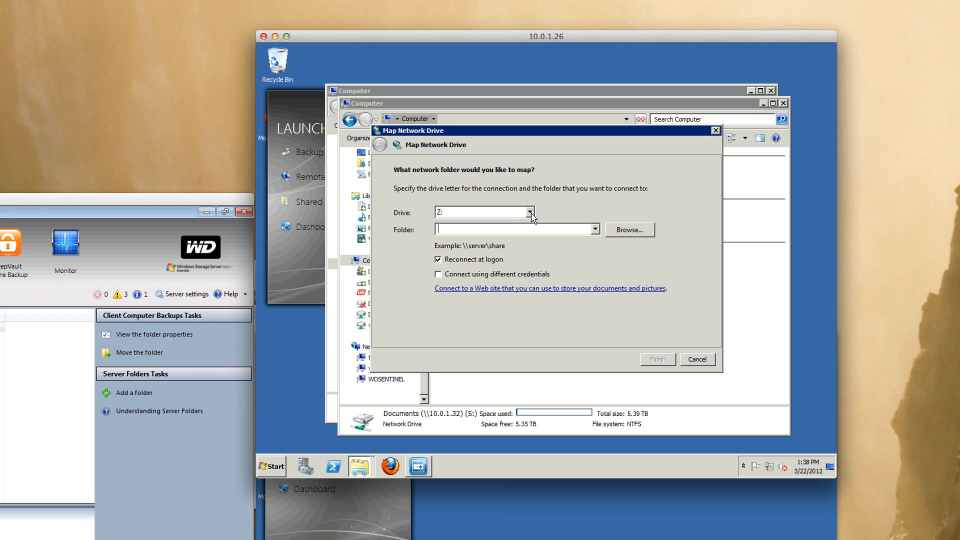
pyautogui.write('\\\\1')
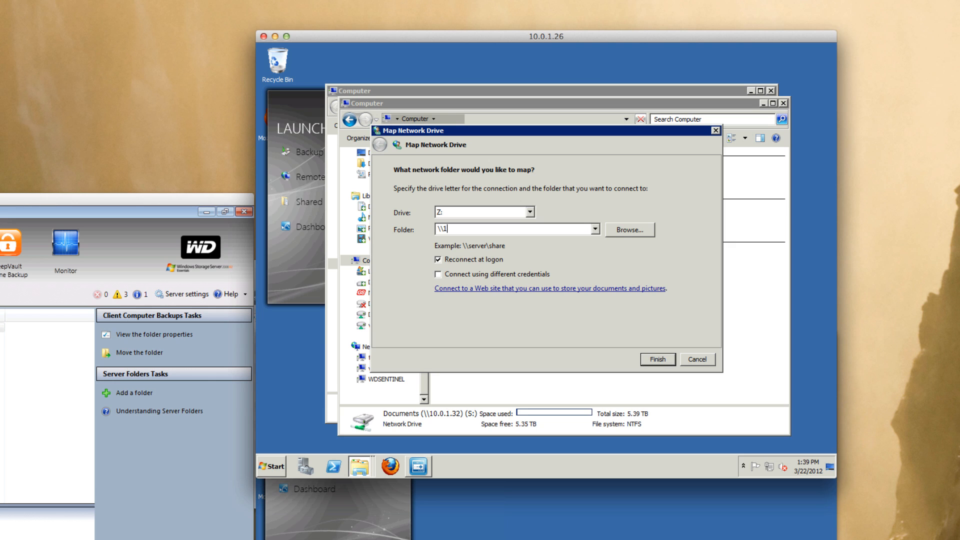
pyautogui.write('0.0.1.1')
pyautogui.write('2\\')
pyautogui.write('S')
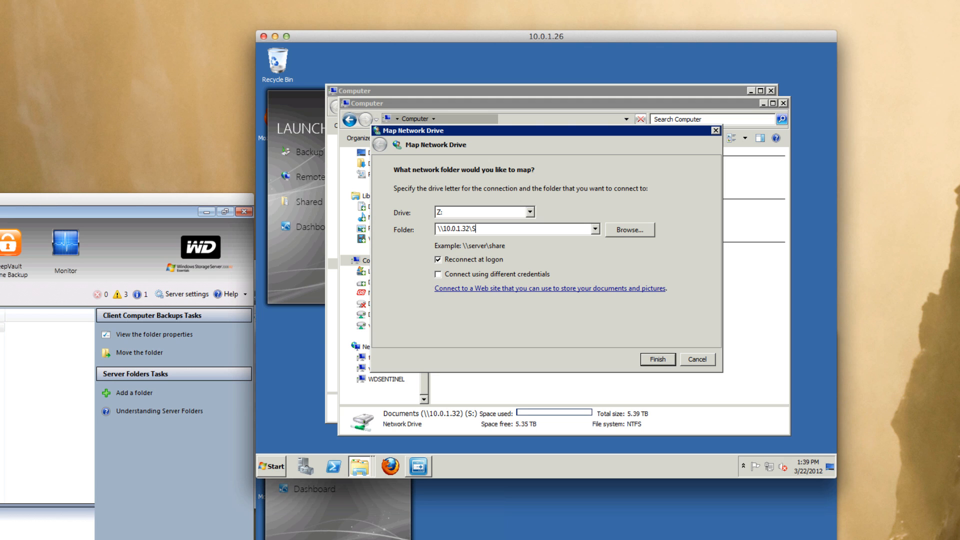
pyautogui.write('torageSwiss')
pyautogui.click(438, 274)
pyautogui.click(656, 365)
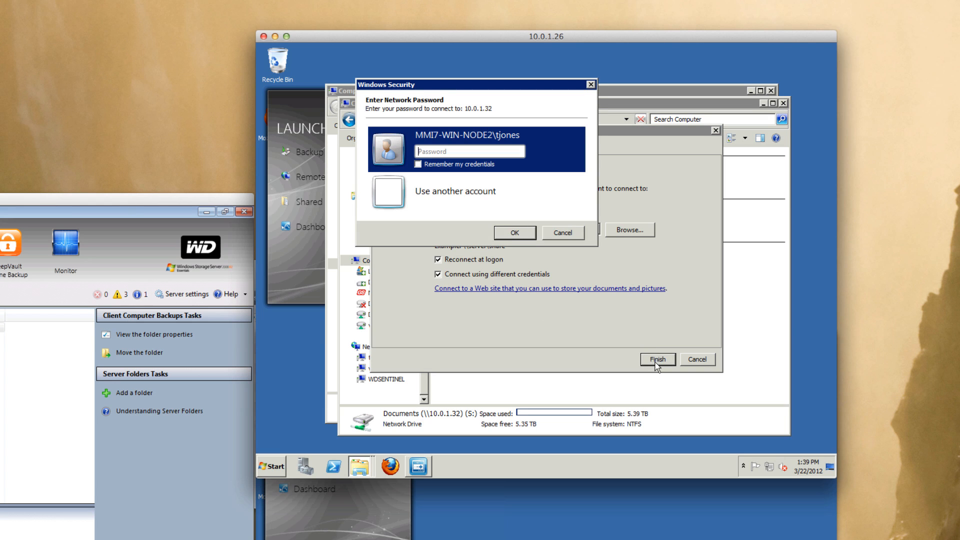
# Enter the network password to connect Z:, and move the StorageSwiss window aside.
pyautogui.write('•••••')
pyautogui.click(515, 233)
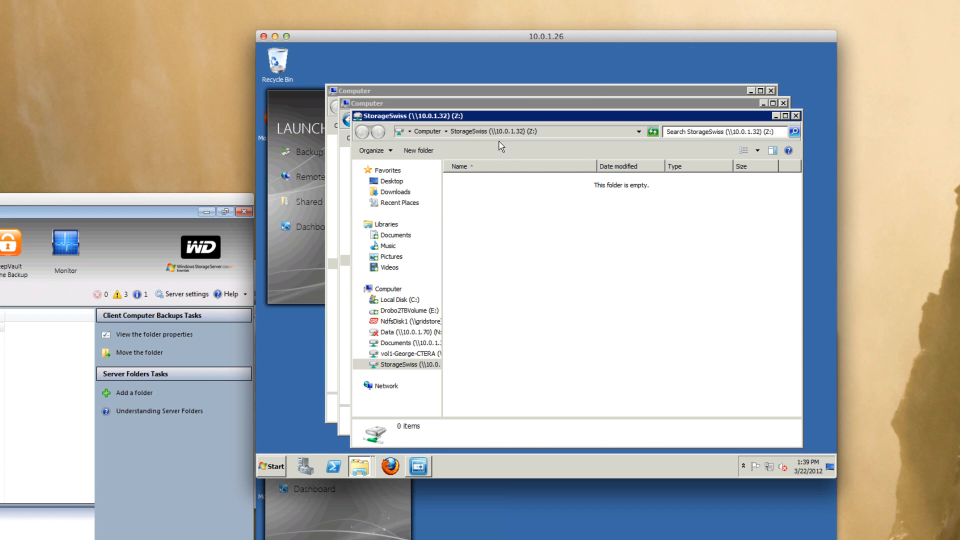
pyautogui.moveTo(489, 116); pyautogui.dragTo(522, 157)
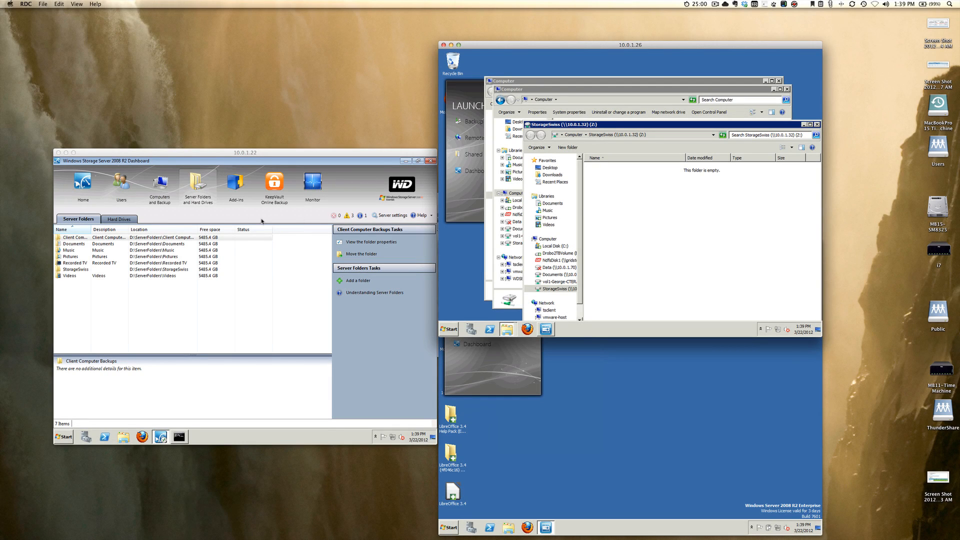
# Bring up the server's Health overview showing Ethernet, RAID 5 storage and temperature status.
pyautogui.click(310, 186)
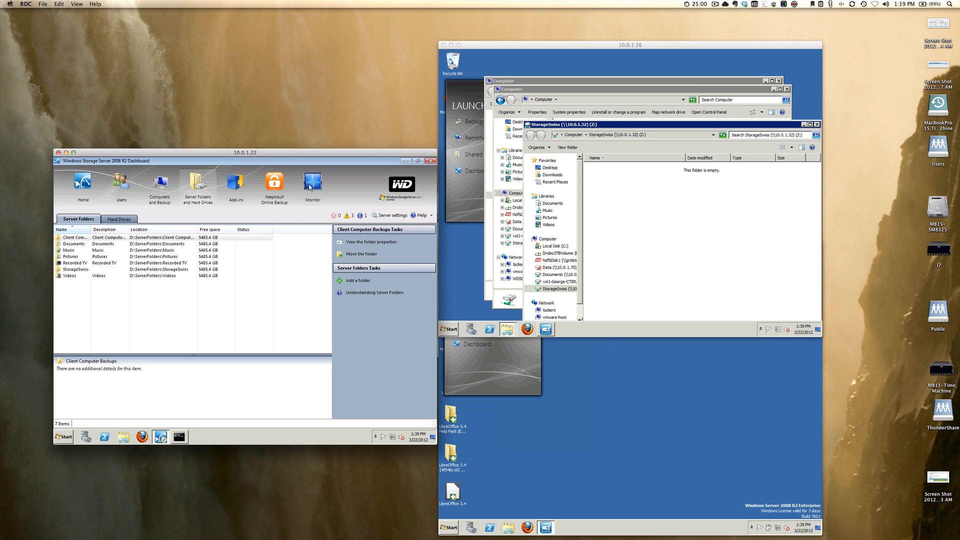
pyautogui.click(309, 186)
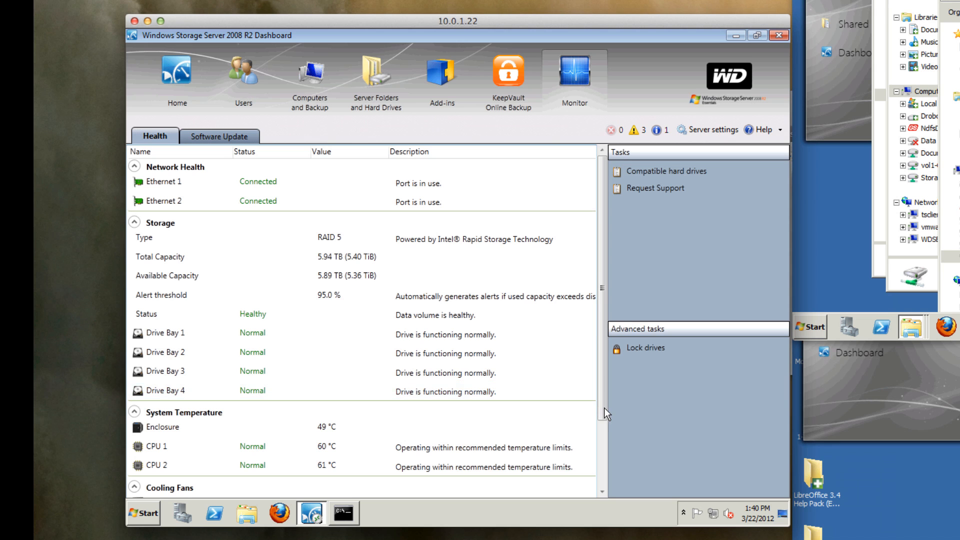
# Check the cooling fans and power supplies, then view the Software Update settings.
pyautogui.moveTo(603, 407); pyautogui.dragTo(598, 474)
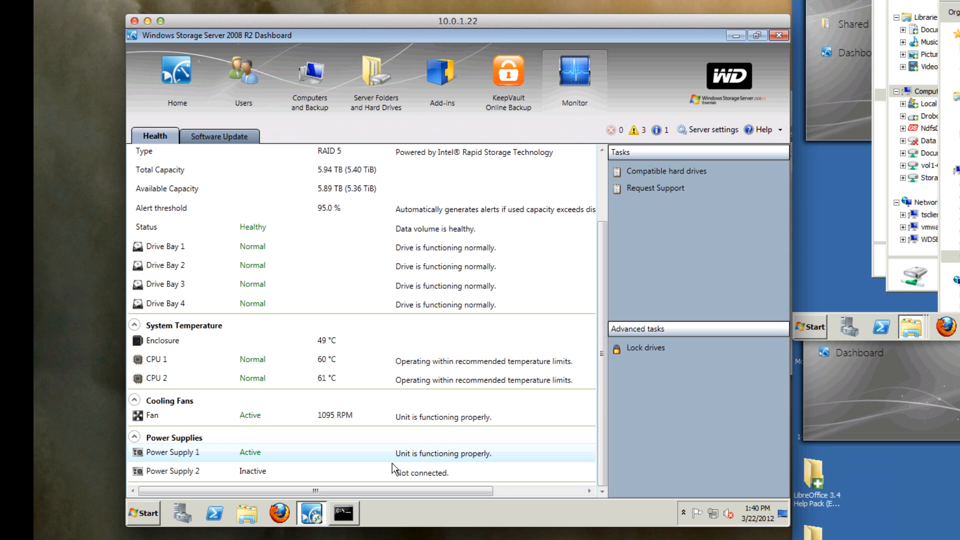
pyautogui.click(232, 136)
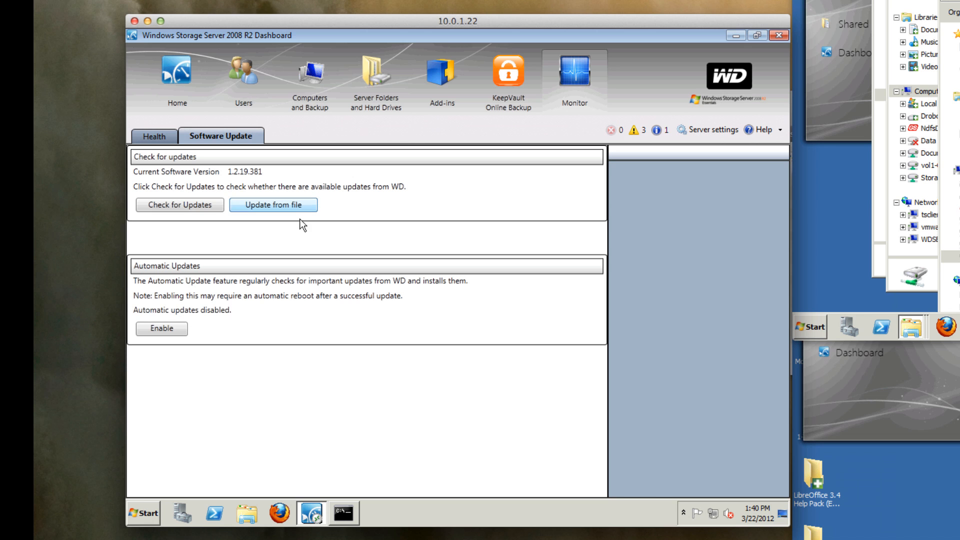